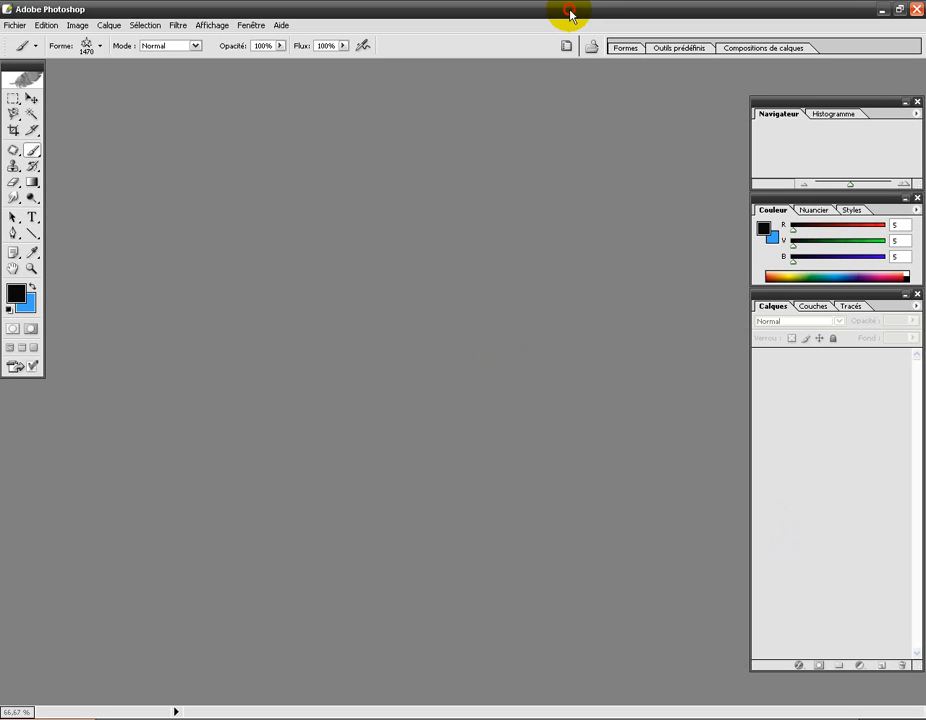
# Create a new document from the 1024 x 768 preset with a white background
pyautogui.click(12, 27)
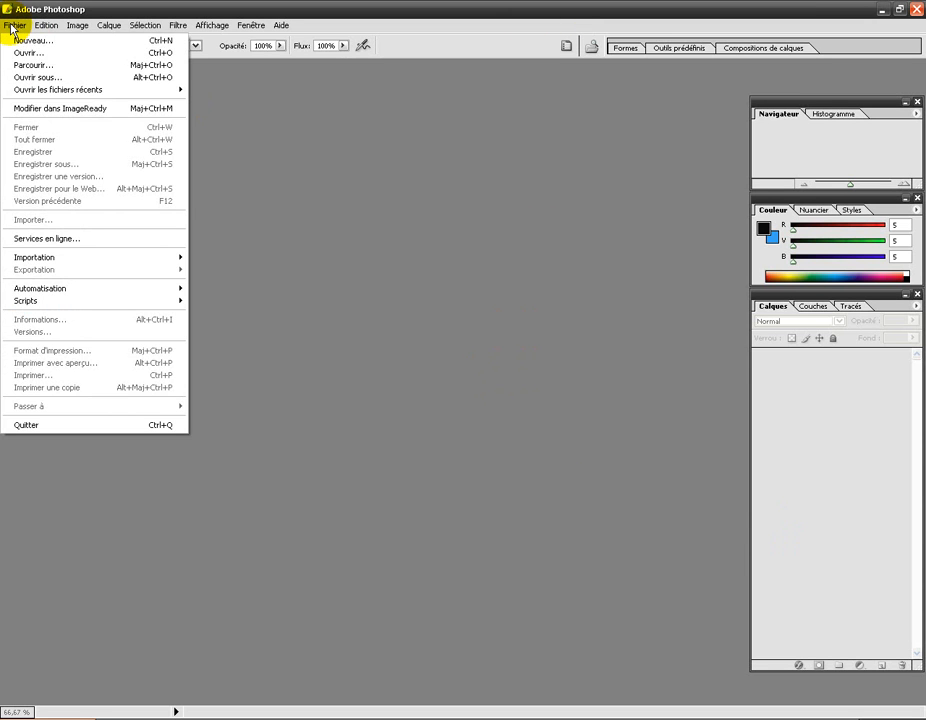
pyautogui.click(30, 40)
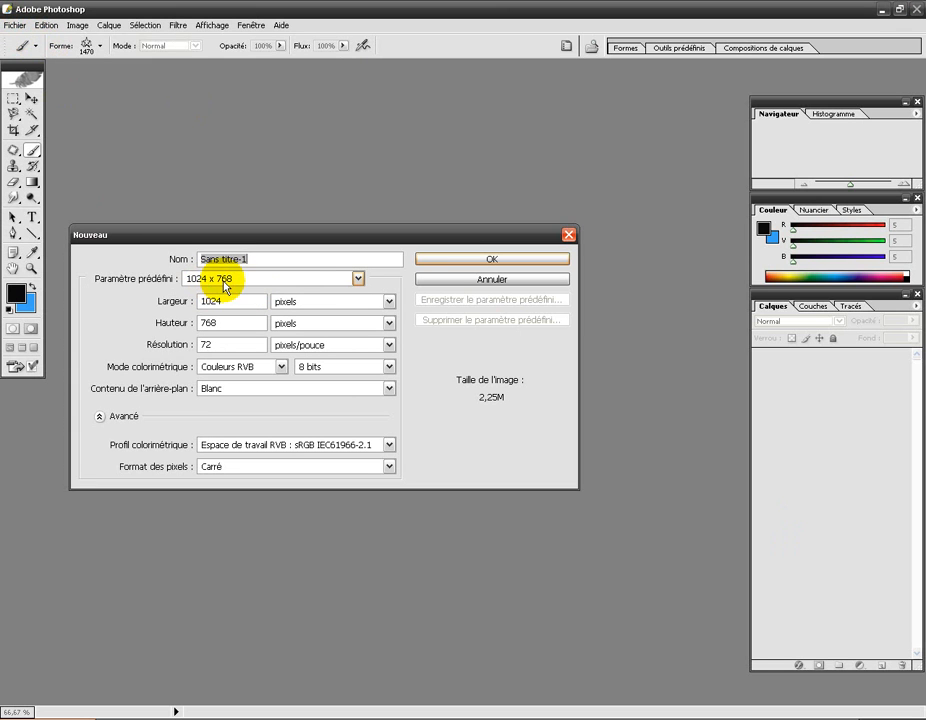
pyautogui.click(358, 281)
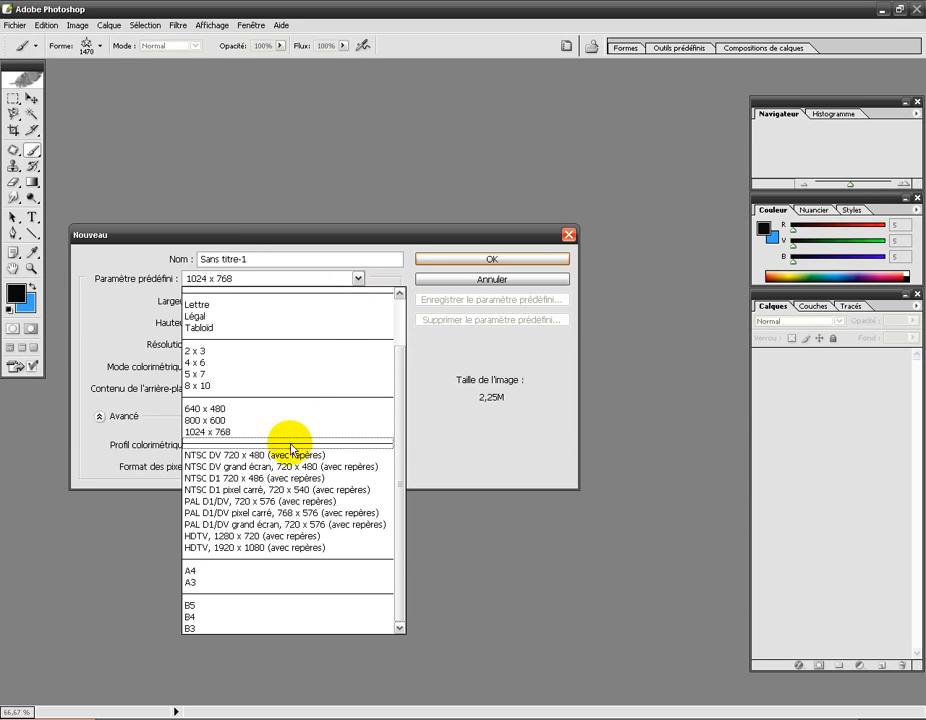
pyautogui.click(242, 430)
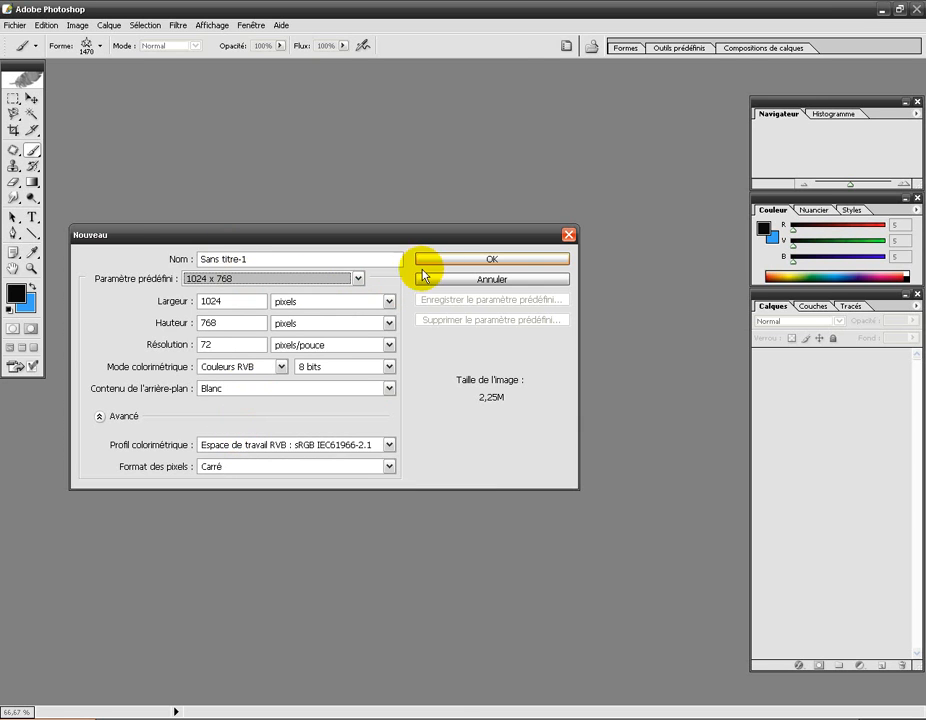
pyautogui.click(450, 261)
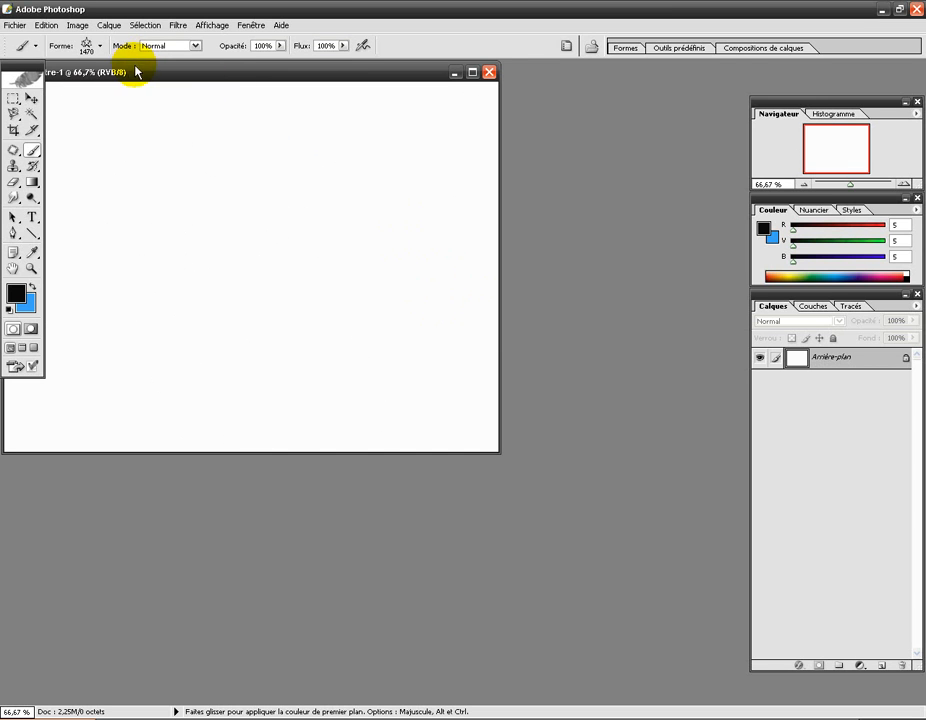
# Activate the Move tool, shift the document window clear of the toolbox and maximize it
pyautogui.click(31, 99)
pyautogui.moveTo(97, 73); pyautogui.dragTo(242, 155)
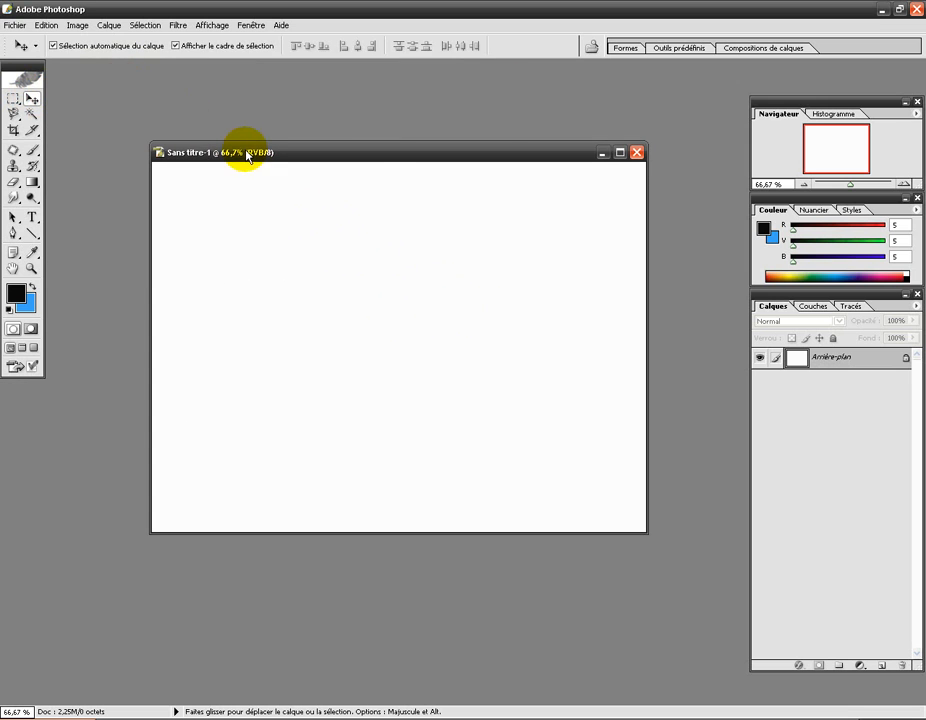
pyautogui.click(618, 153)
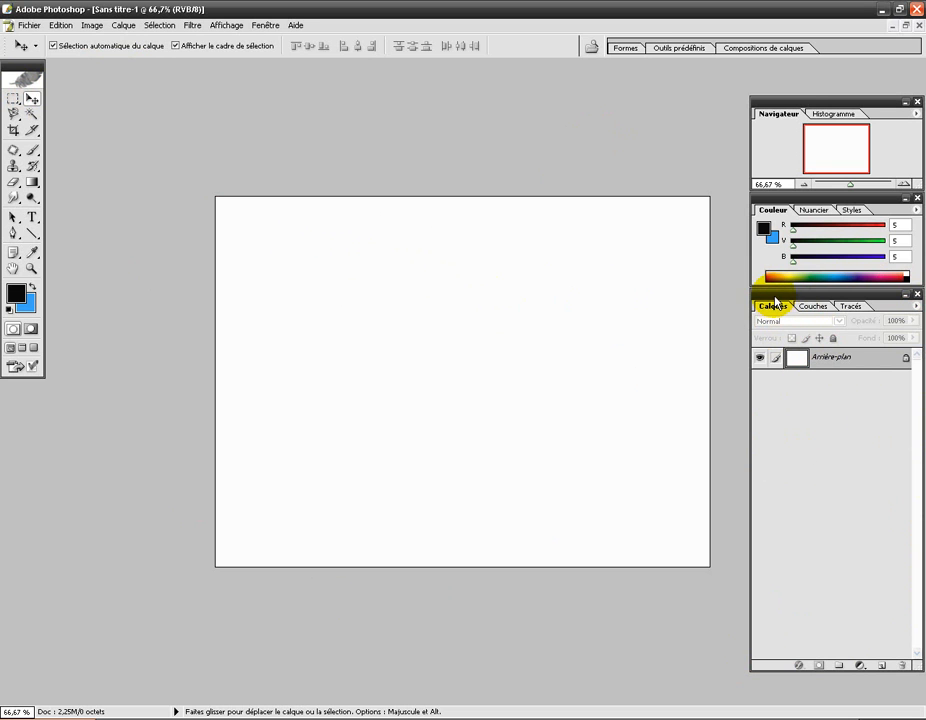
# Hide the layers palette (Calques) and display it again
pyautogui.click(265, 25)
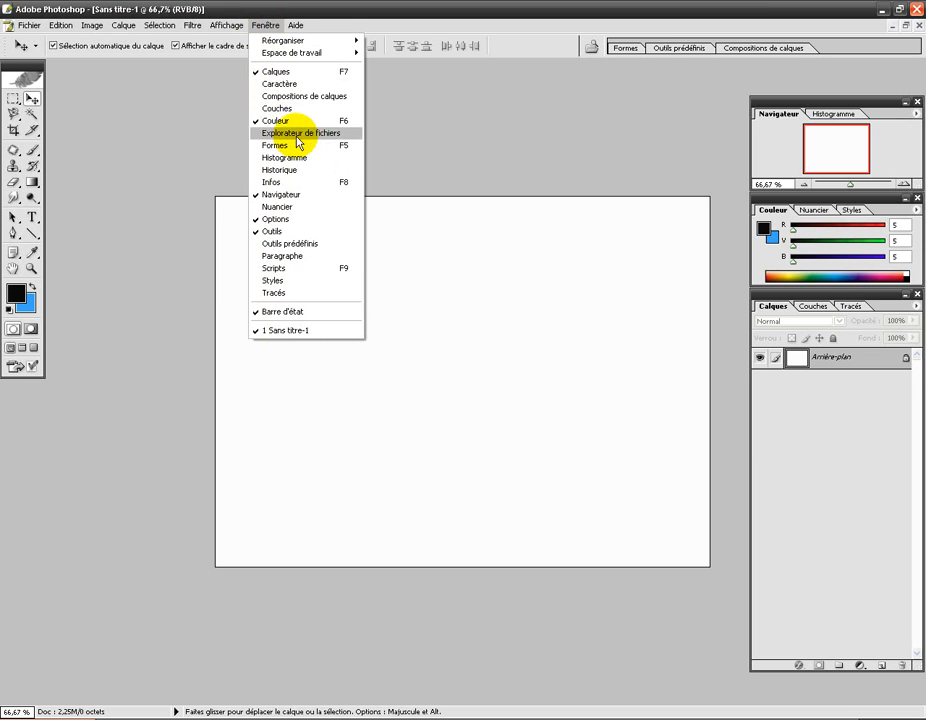
pyautogui.click(278, 77)
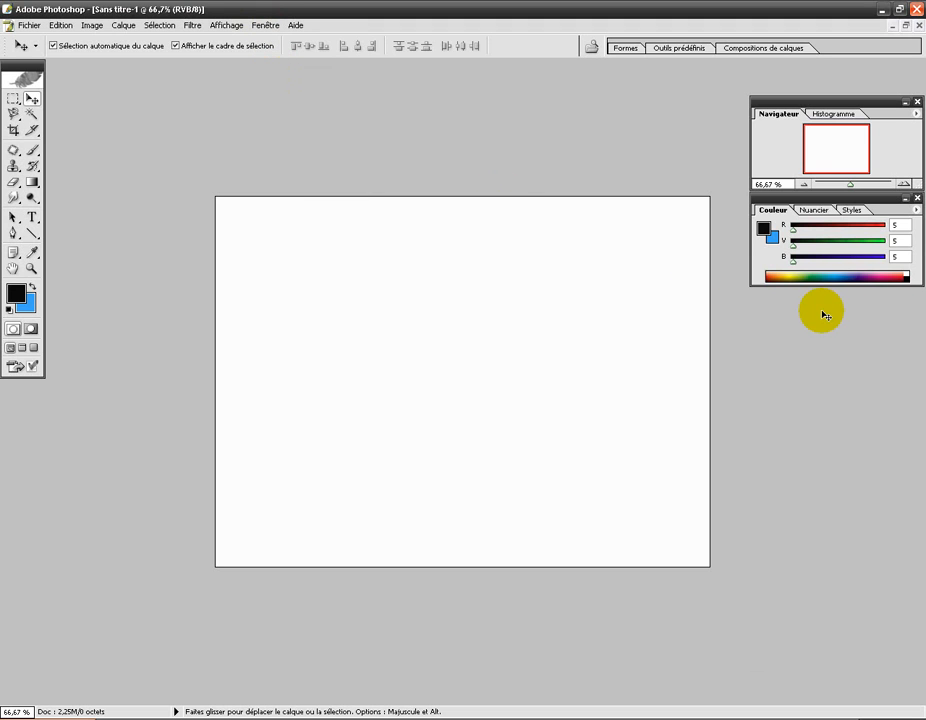
pyautogui.click(265, 25)
pyautogui.click(270, 79)
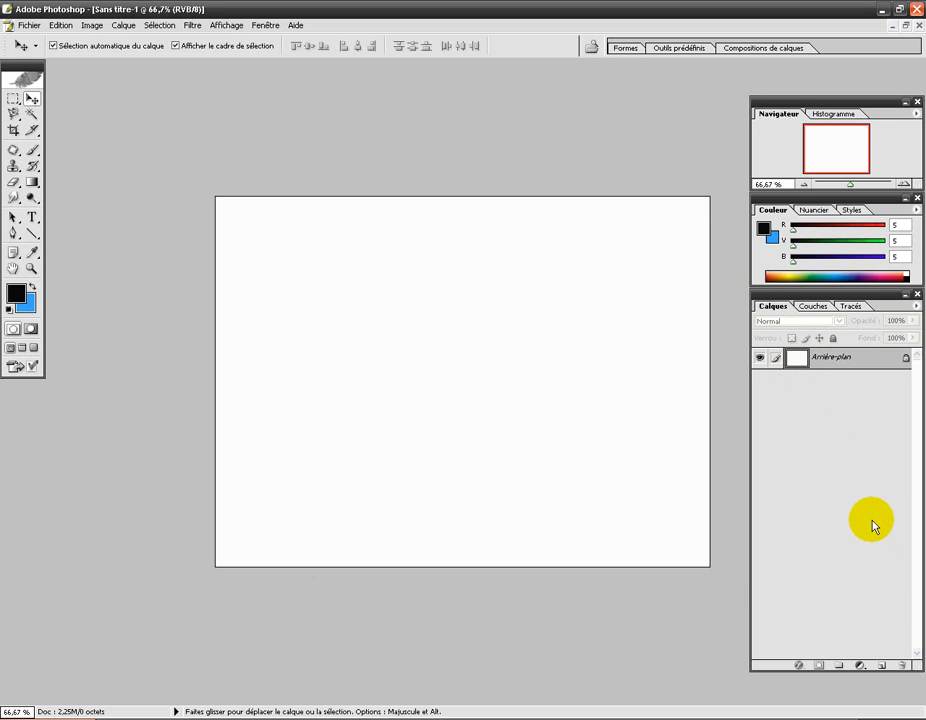
# Add a new empty layer and set the Star1 brush to 282 px with blue as the foreground colour
pyautogui.click(881, 667)
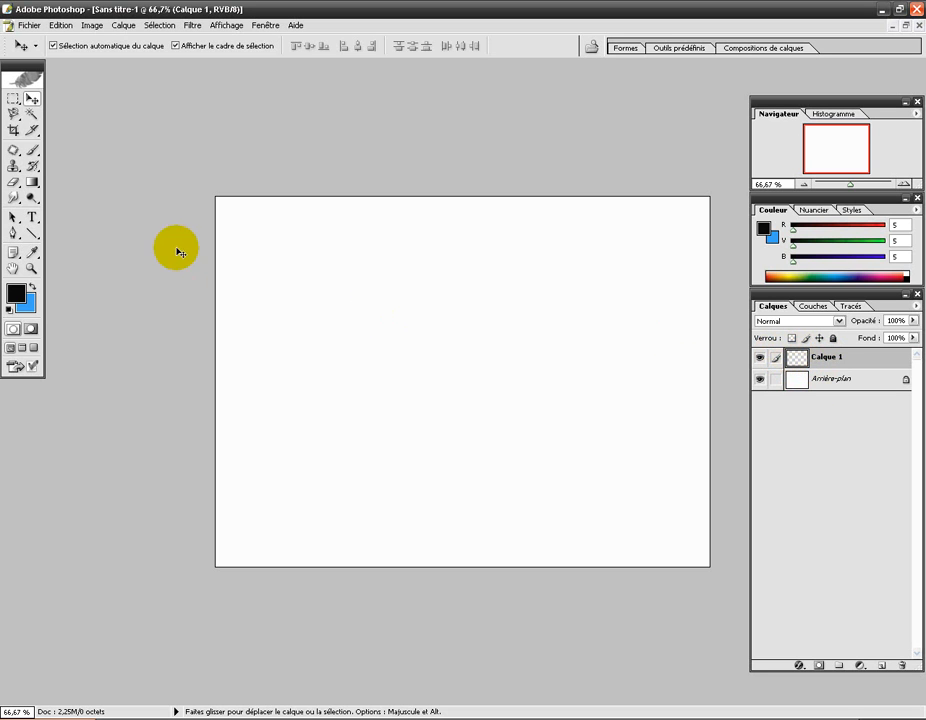
pyautogui.click(35, 151)
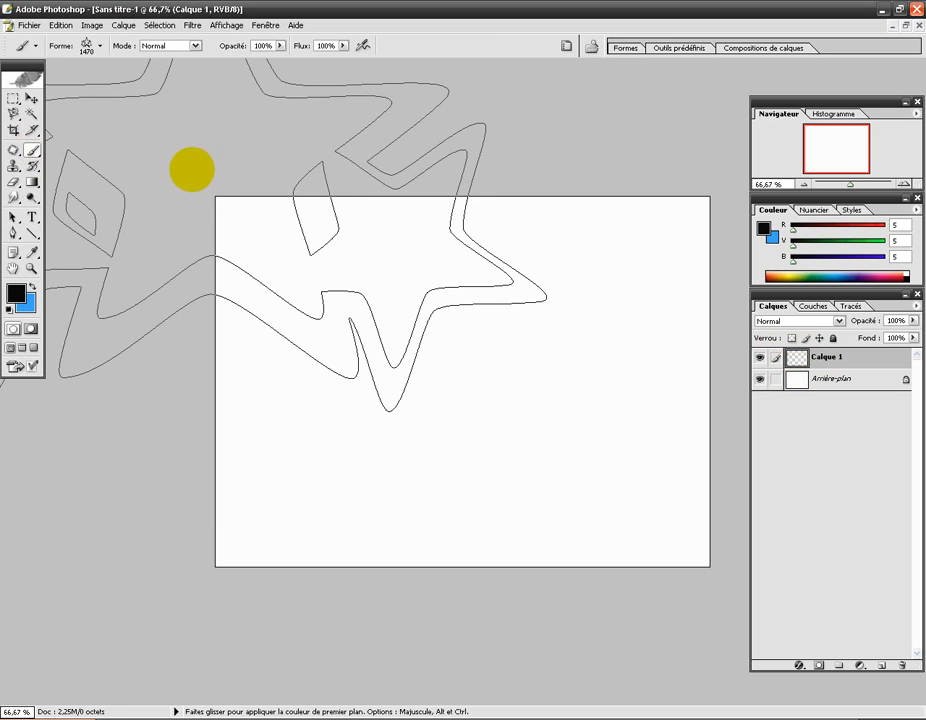
pyautogui.click(88, 44)
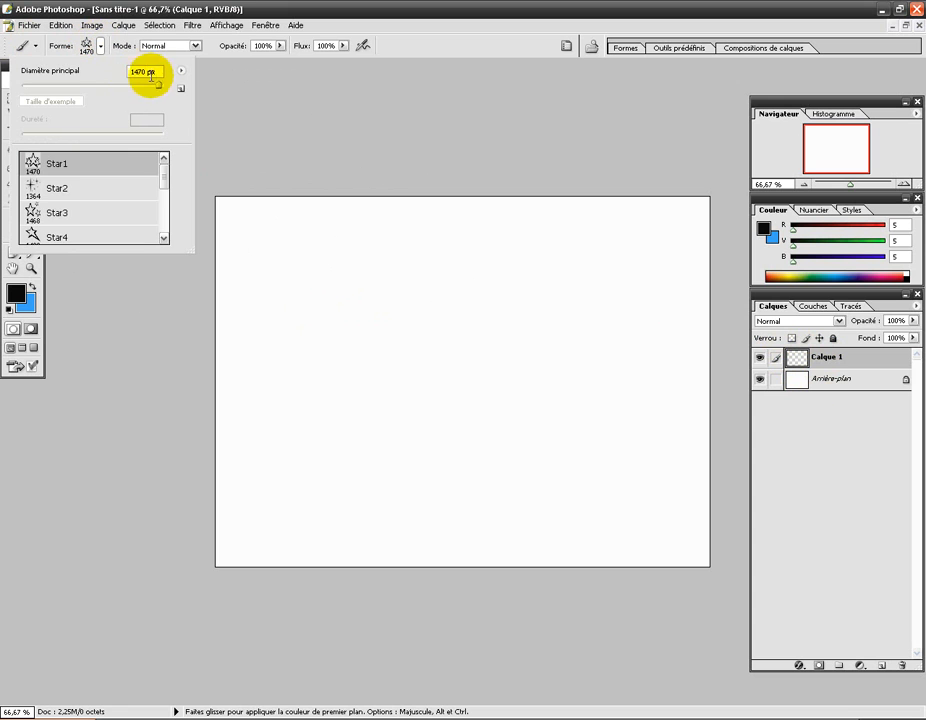
pyautogui.moveTo(161, 89); pyautogui.dragTo(134, 88)
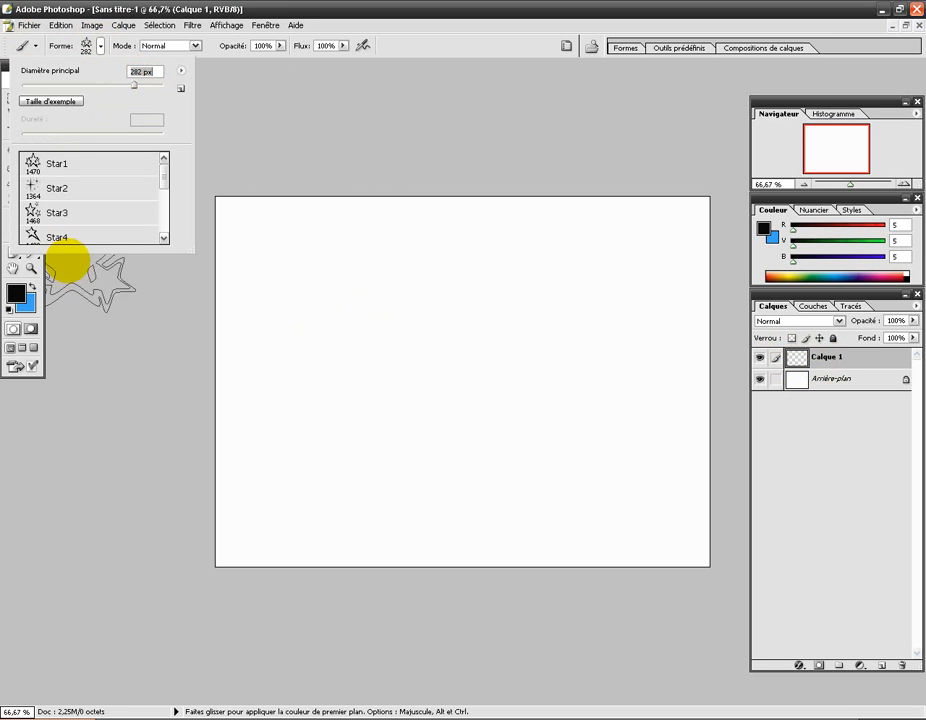
pyautogui.click(34, 285)
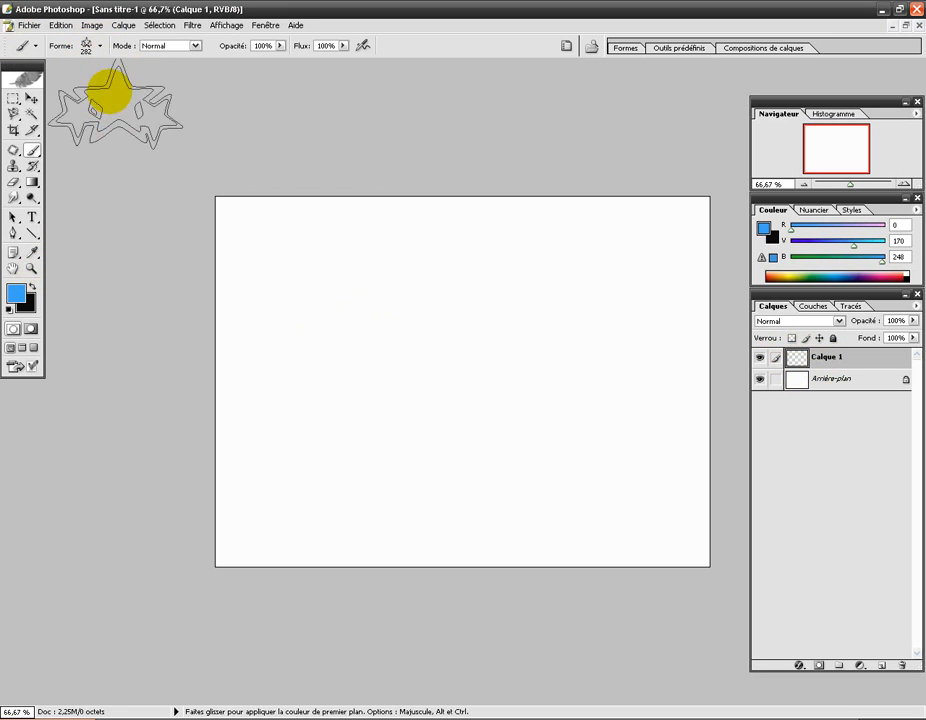
# Stamp four blue star shapes across the upper half of the canvas on Calque 1
pyautogui.click(325, 255)
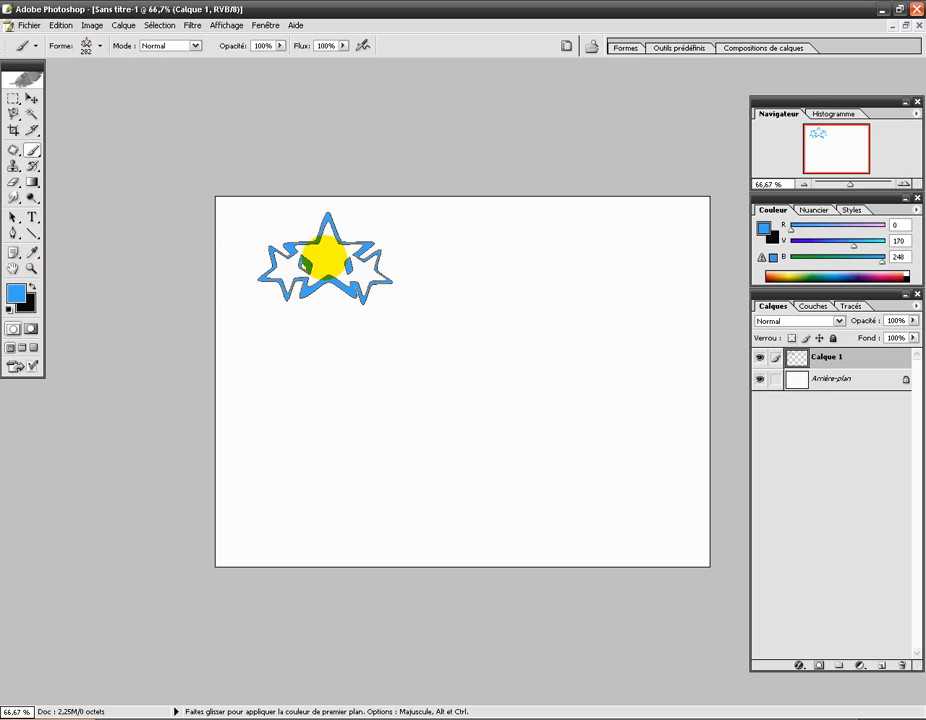
pyautogui.click(335, 345)
pyautogui.click(466, 315)
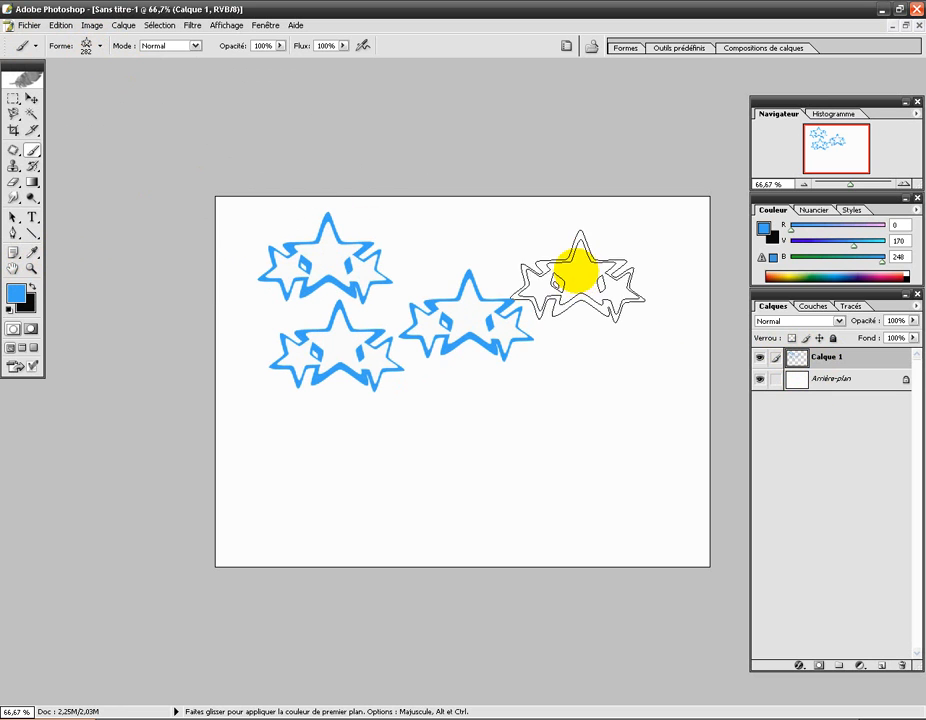
pyautogui.click(584, 257)
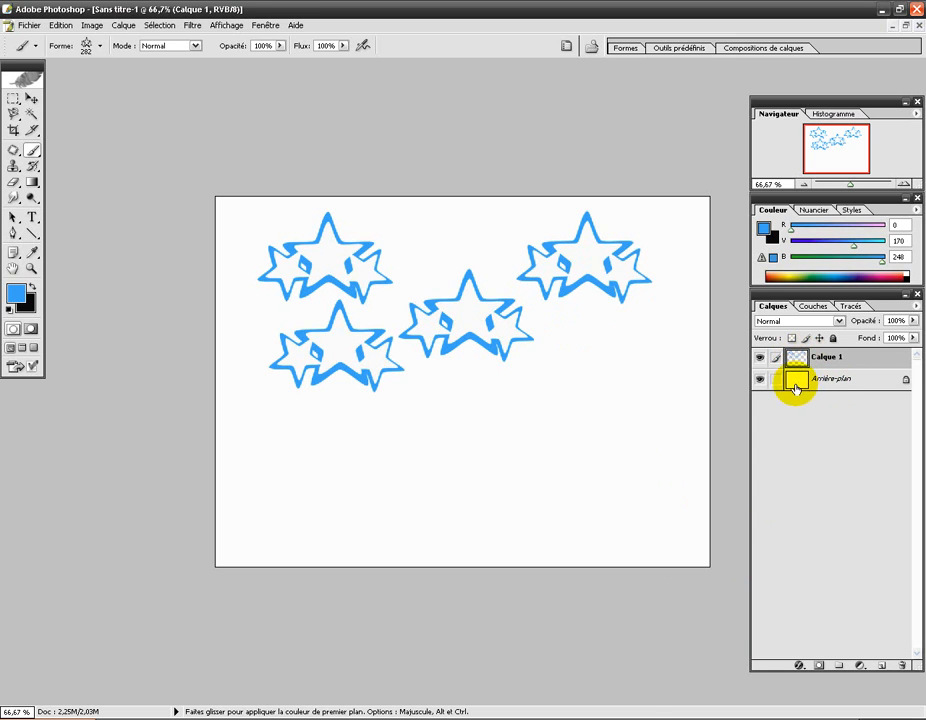
# Switch the active layer back and forth between Calque 1 and Arrière-plan and toggle the visibility of Calque 1
pyautogui.click(795, 381)
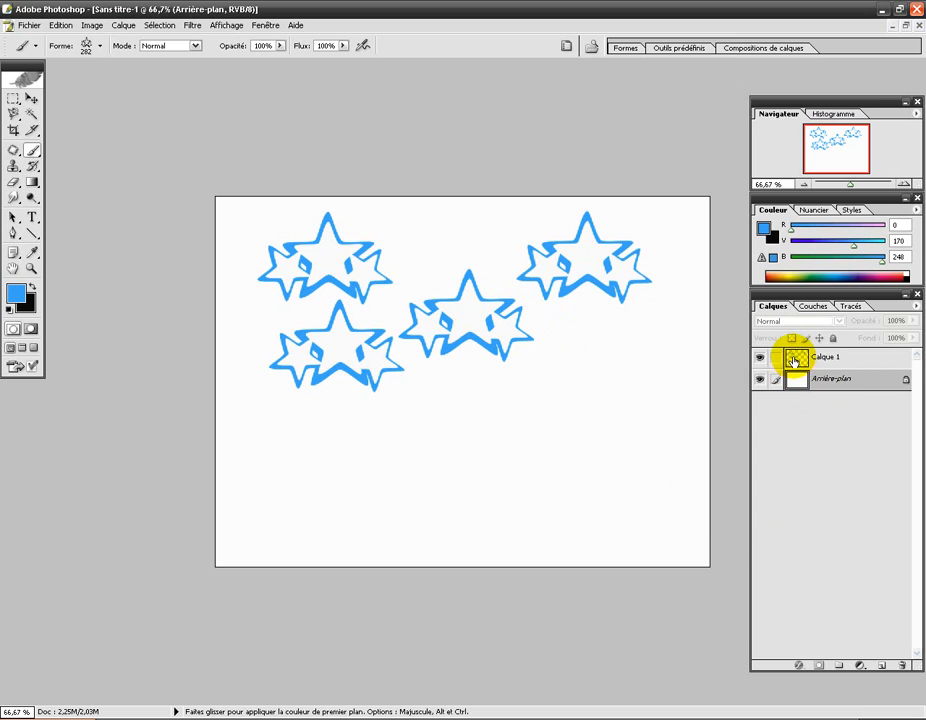
pyautogui.click(795, 361)
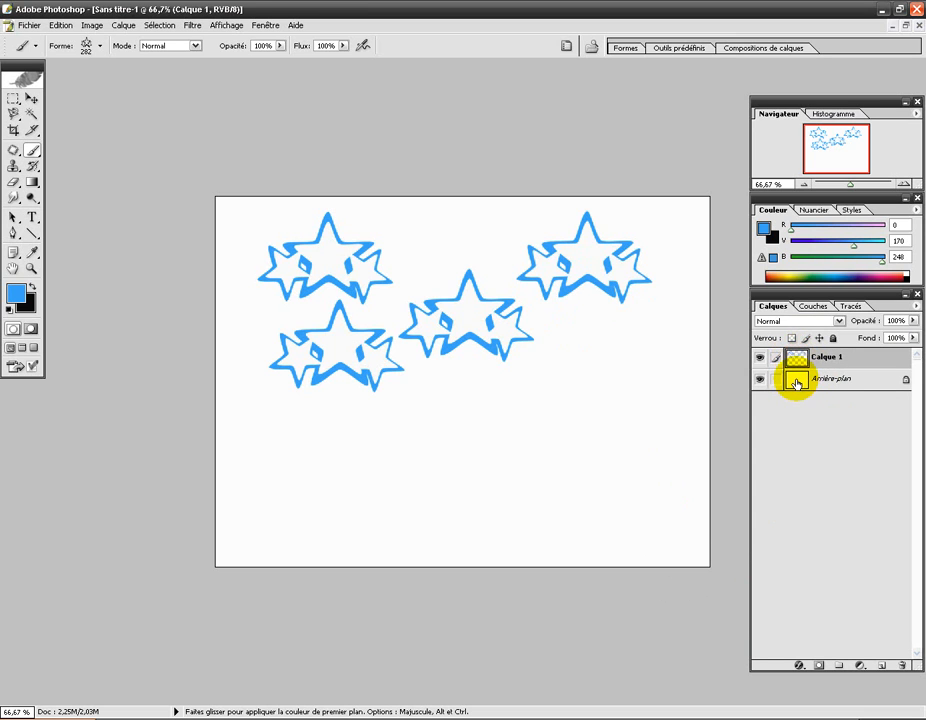
pyautogui.click(796, 382)
pyautogui.click(797, 356)
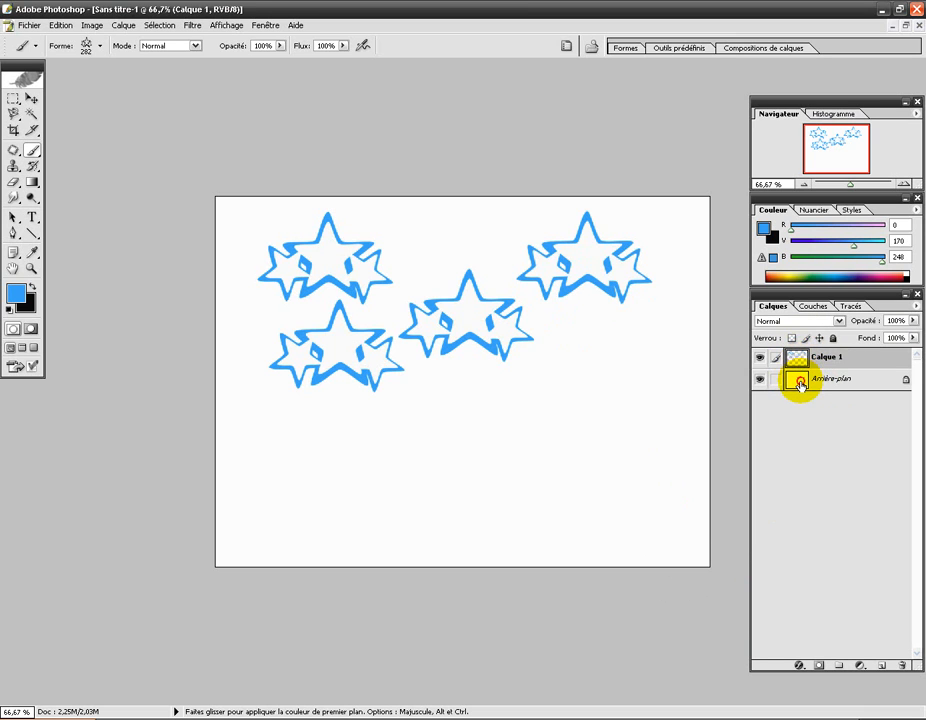
pyautogui.click(800, 385)
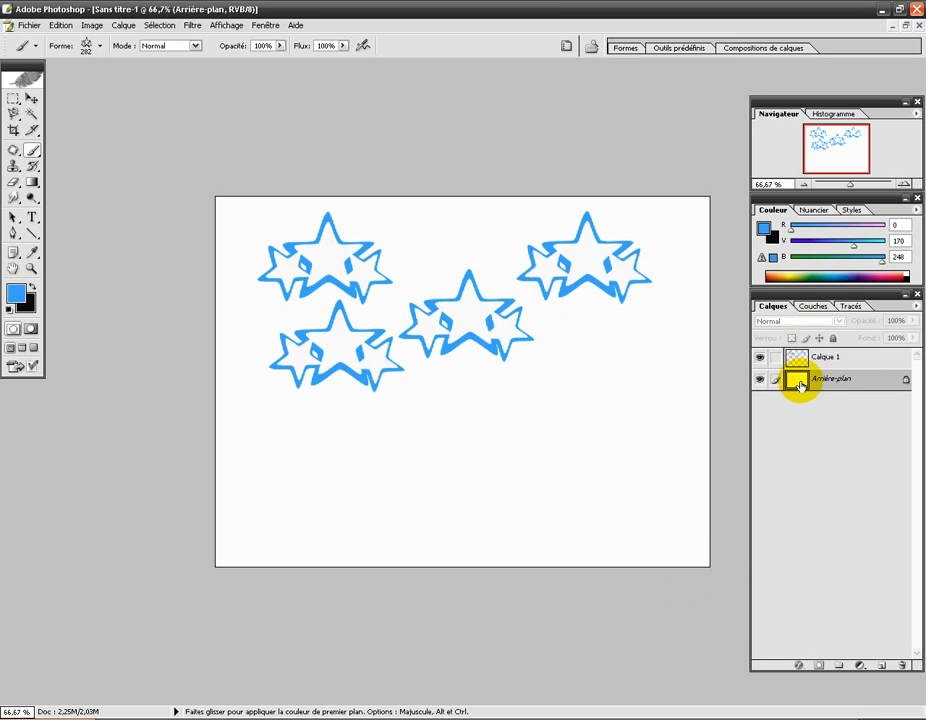
pyautogui.click(758, 359)
# Rename the layer holding the blue stars as "tampon"
pyautogui.click(796, 359)
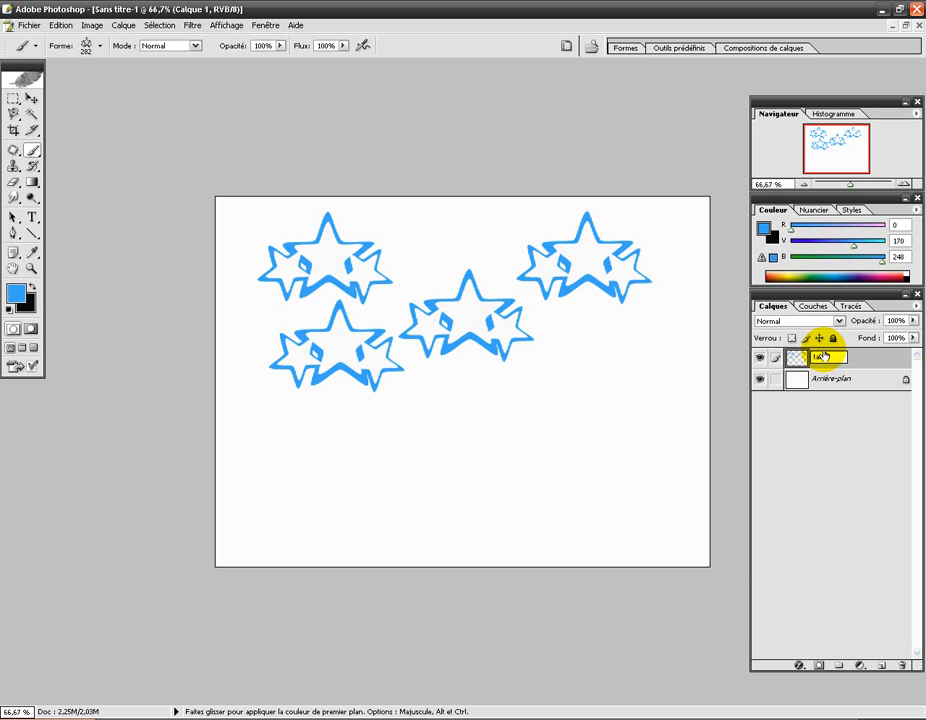
pyautogui.click(791, 475)
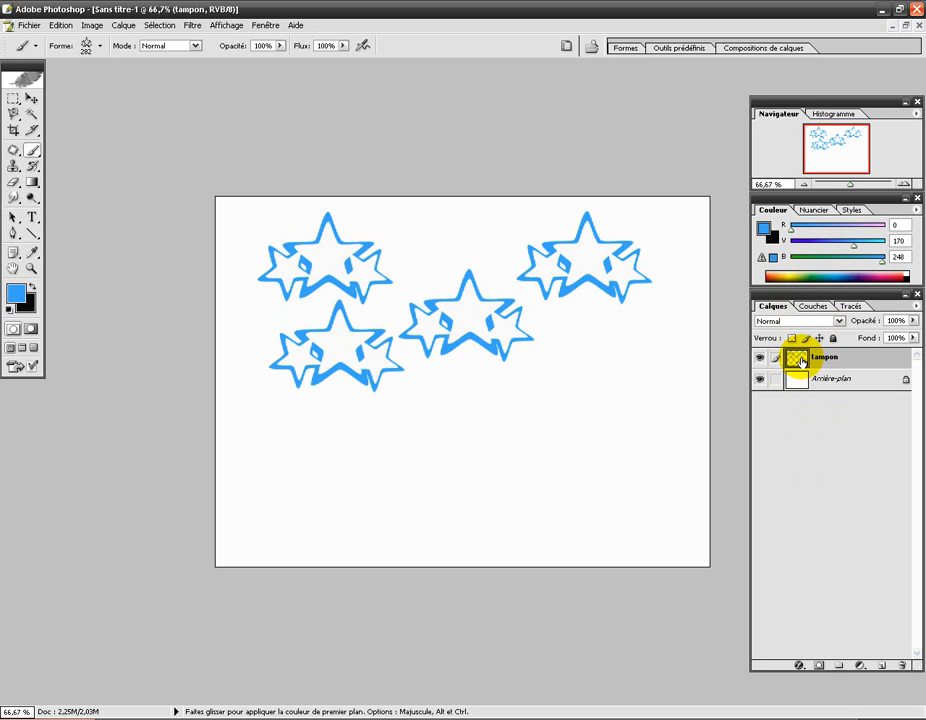
# Add a new layer above tampon and set the foreground colour to magenta F800E9
pyautogui.click(883, 668)
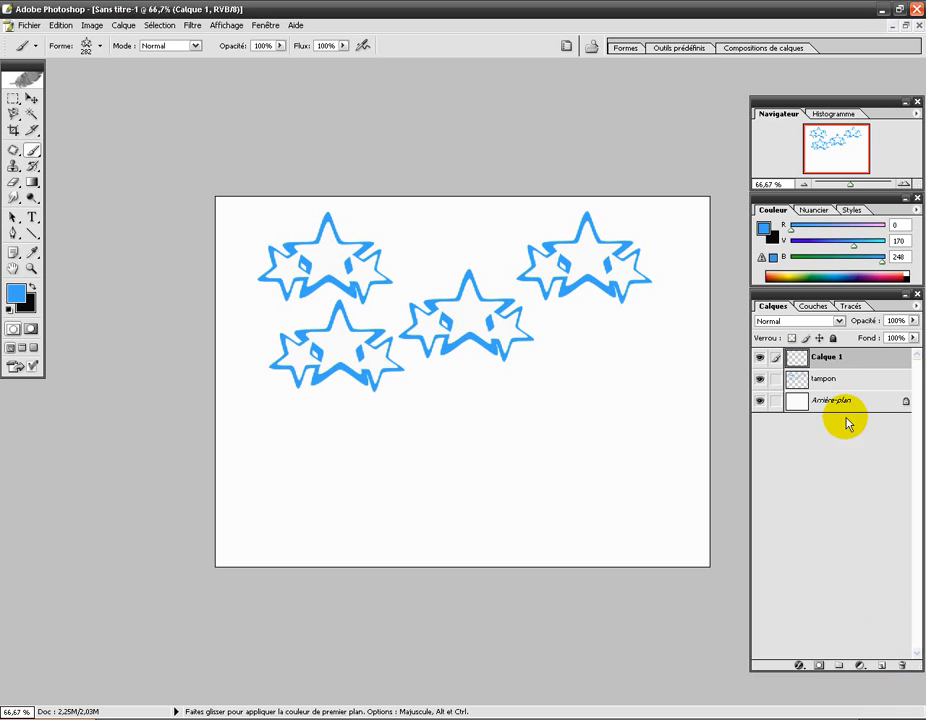
pyautogui.click(16, 293)
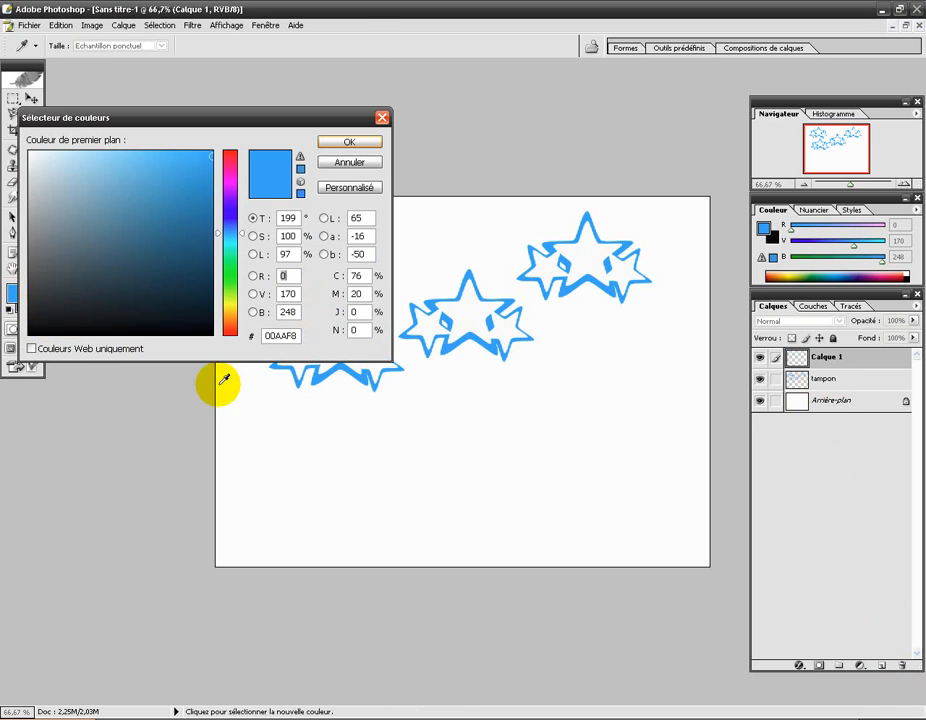
pyautogui.click(229, 180)
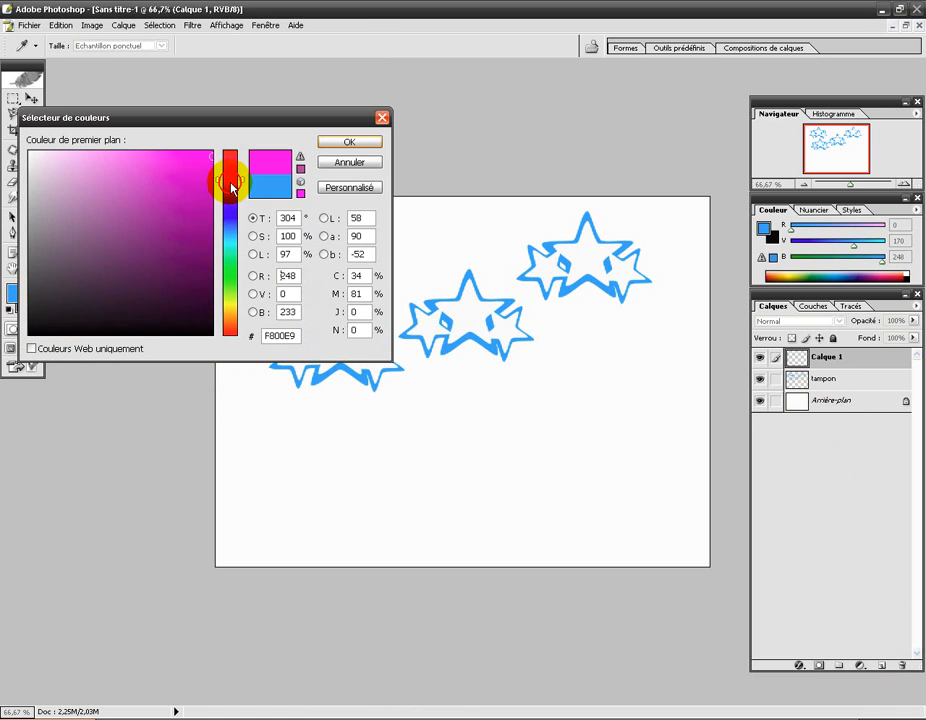
pyautogui.click(349, 142)
# Stamp four magenta star shapes across the lower half of the canvas on the new layer
pyautogui.click(560, 447)
pyautogui.click(416, 464)
pyautogui.click(282, 457)
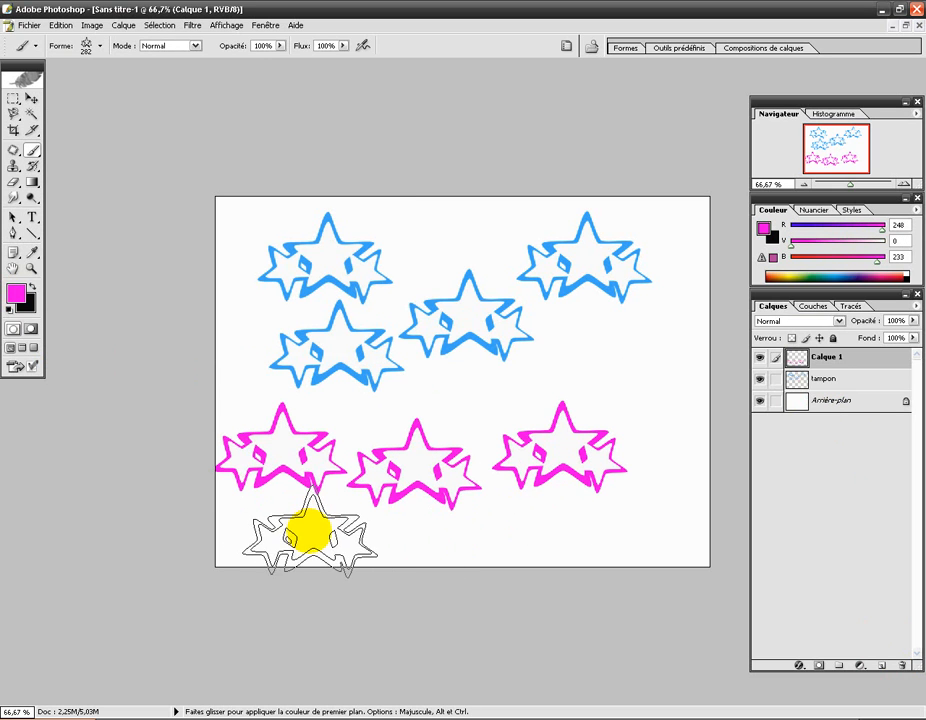
pyautogui.click(340, 538)
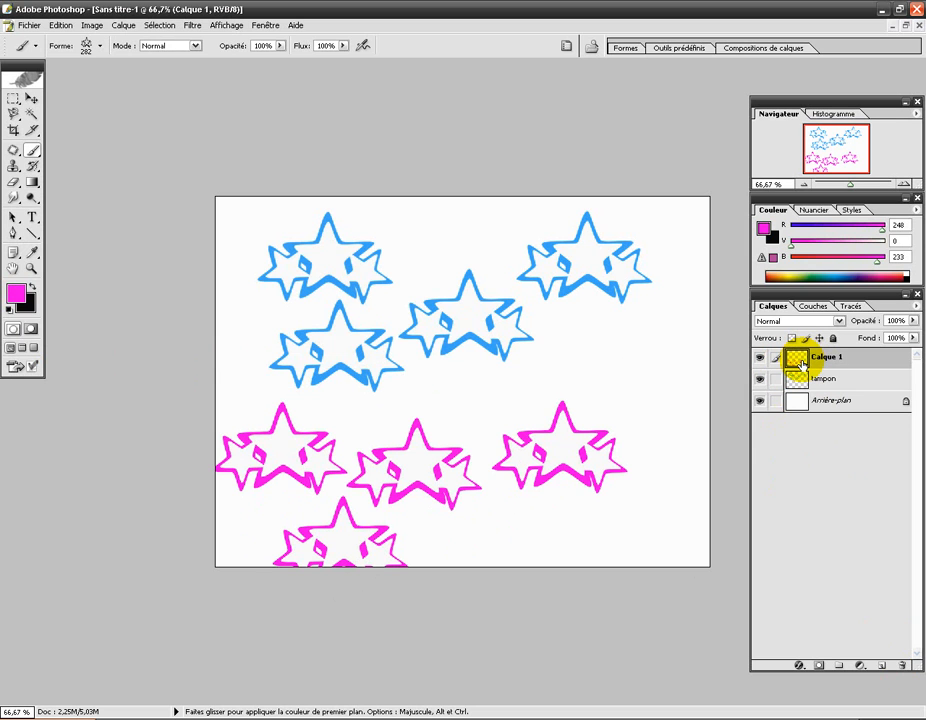
# Move the magenta stars up with the Move tool so they overlap the blue stars
pyautogui.click(33, 101)
pyautogui.moveTo(312, 453); pyautogui.dragTo(362, 366)
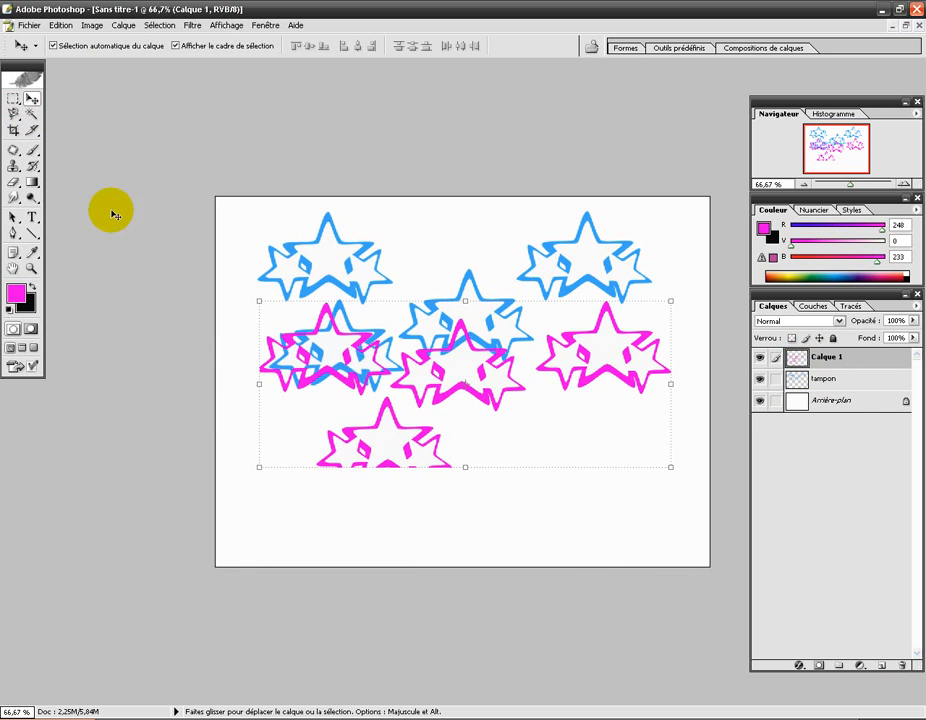
# Reorder the layers so that tampon sits above Calque 1 and the blue stars cover the magenta ones
pyautogui.click(795, 378)
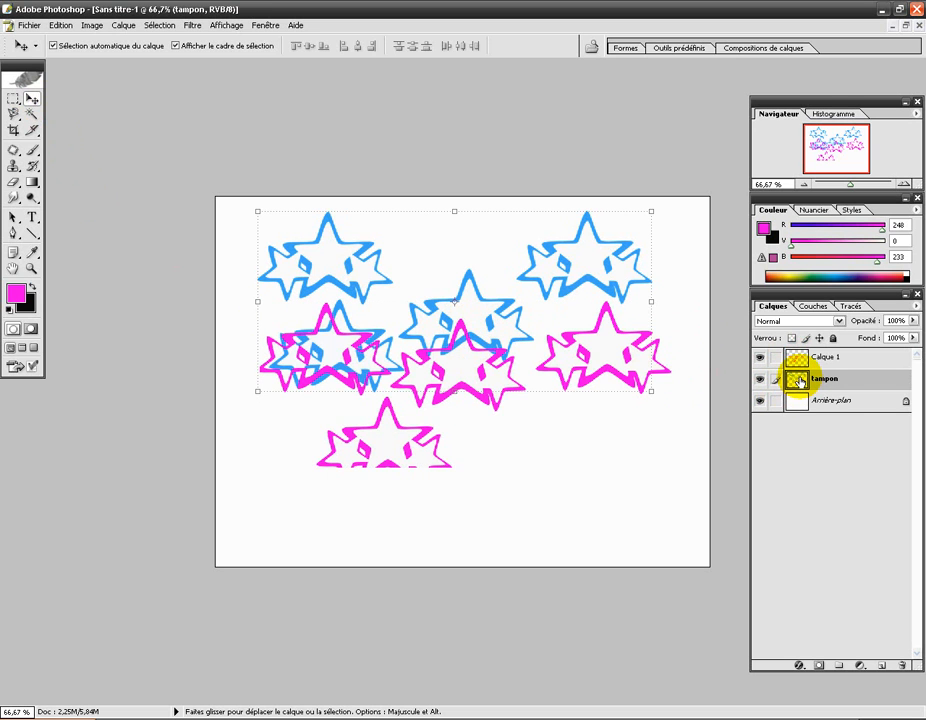
pyautogui.click(800, 381)
pyautogui.moveTo(800, 381); pyautogui.dragTo(795, 356)
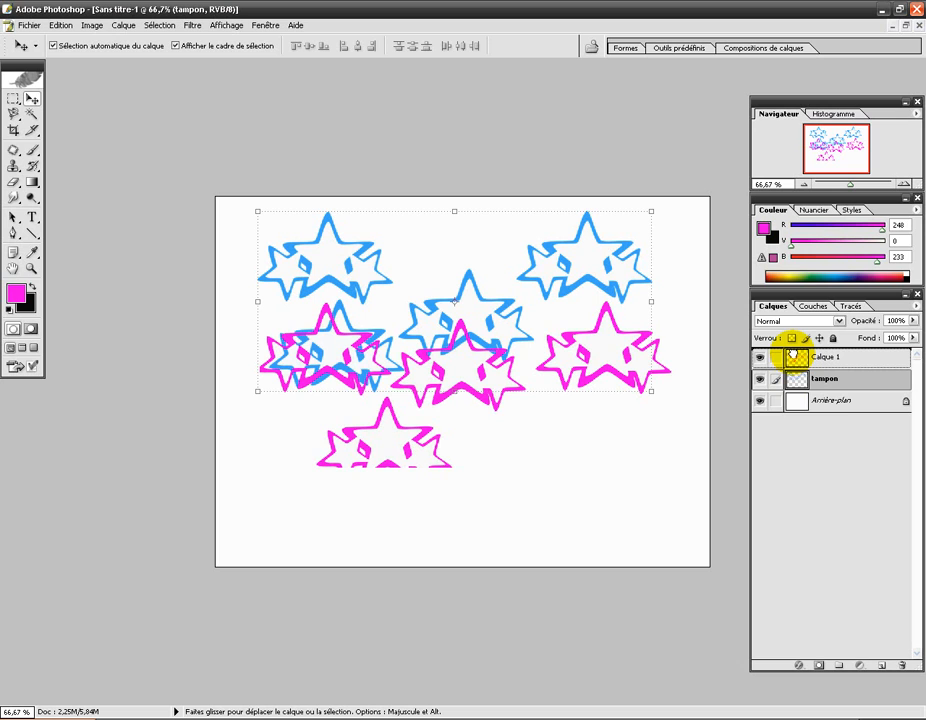
pyautogui.moveTo(795, 356); pyautogui.dragTo(792, 387)
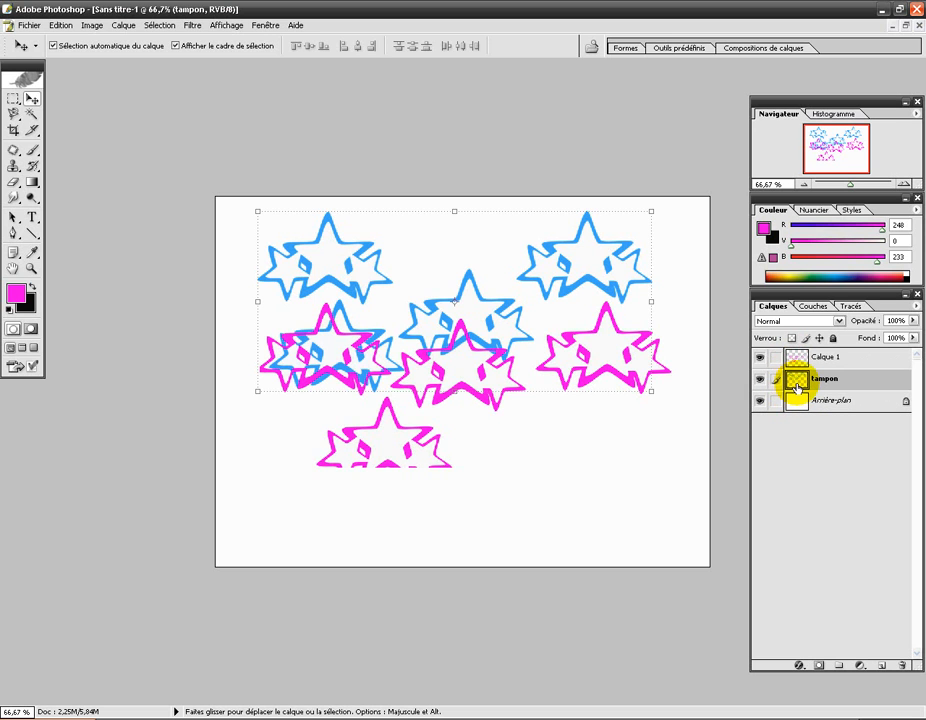
pyautogui.click(796, 381)
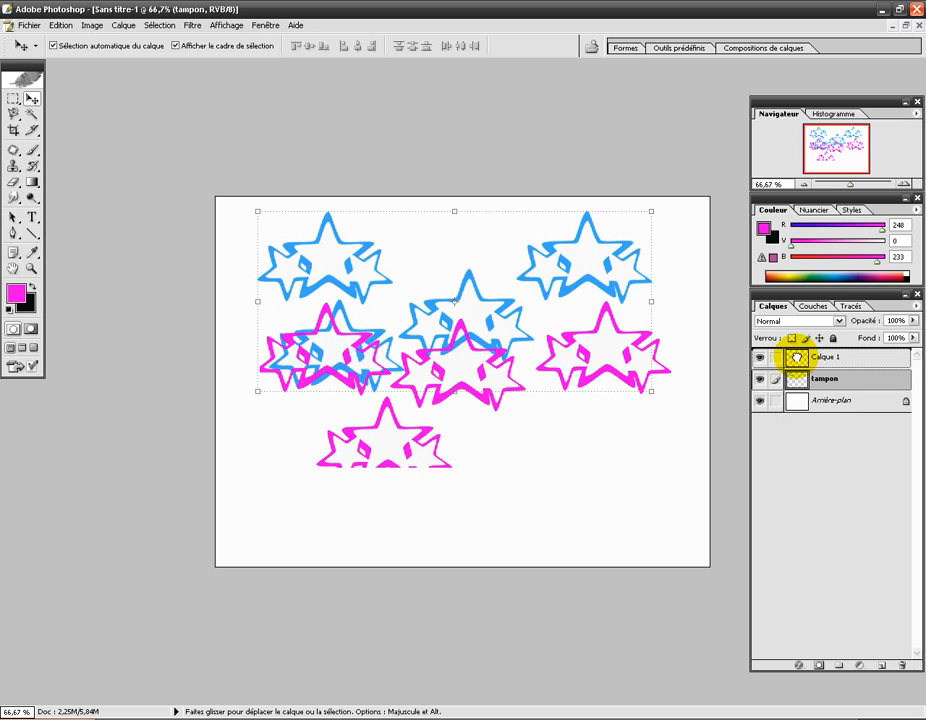
pyautogui.moveTo(796, 357); pyautogui.dragTo(796, 362)
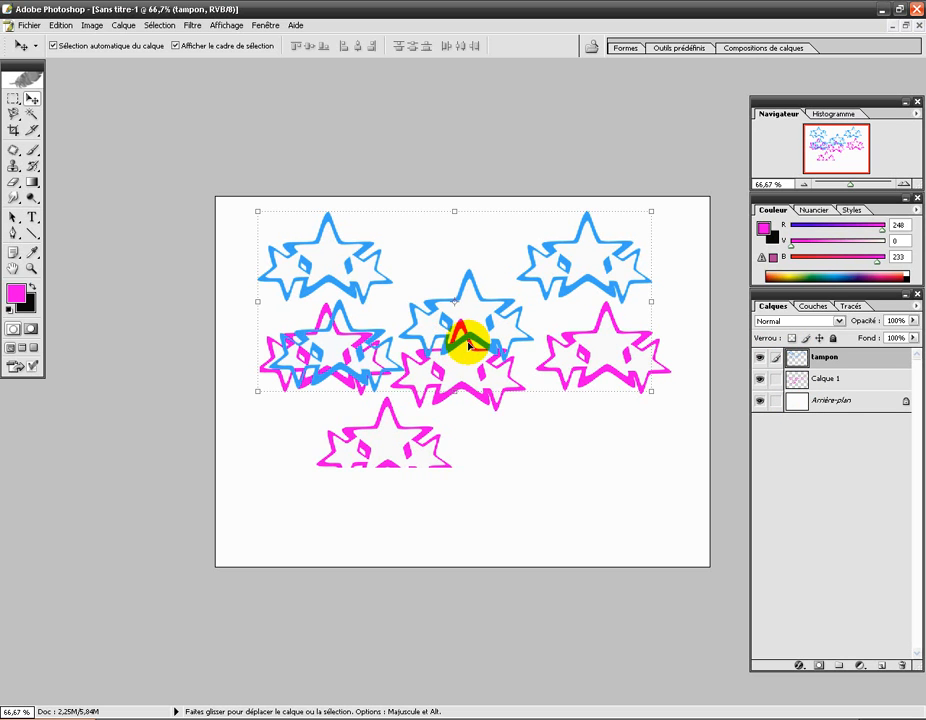
pyautogui.moveTo(798, 357)
pyautogui.mouseDown()
pyautogui.moveTo(797, 395)
pyautogui.moveTo(827, 351)
pyautogui.moveTo(792, 337)
pyautogui.moveTo(793, 358)
pyautogui.mouseUp()
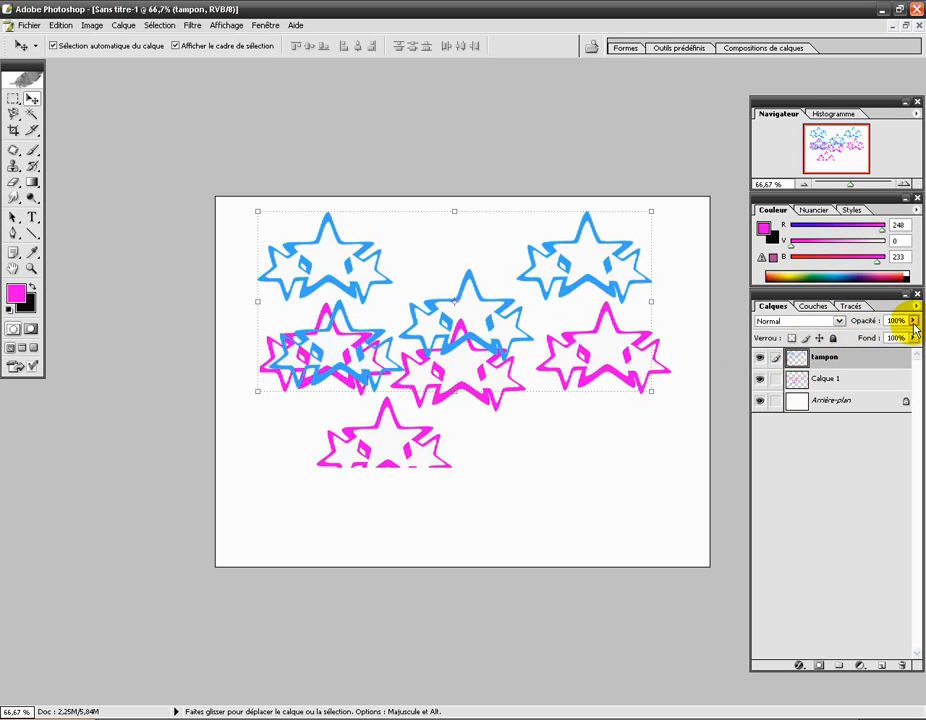
pyautogui.click(799, 381)
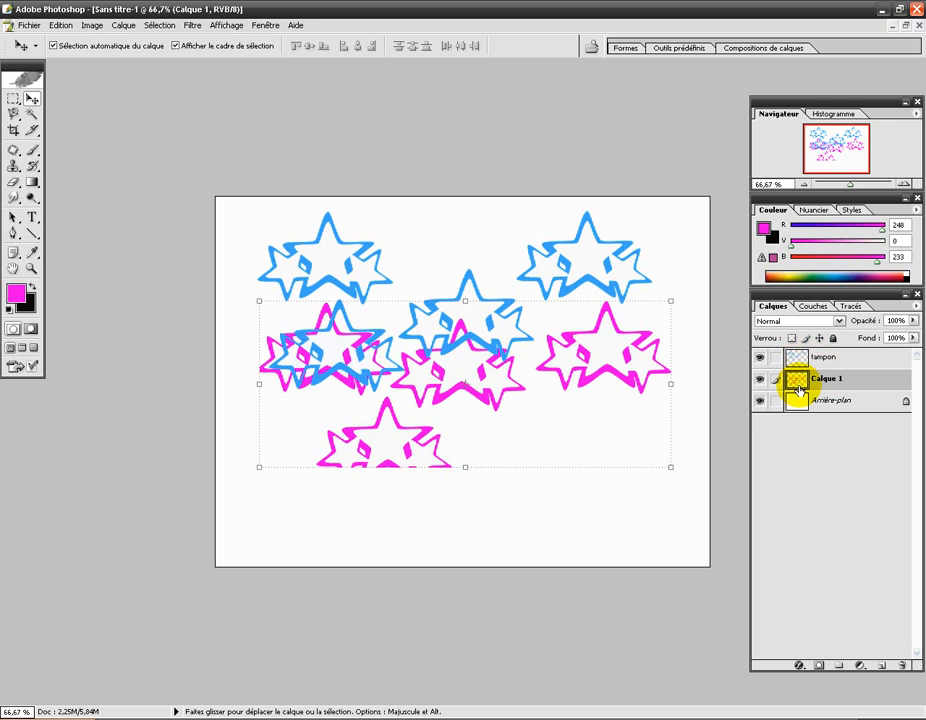
pyautogui.click(799, 367)
pyautogui.click(798, 378)
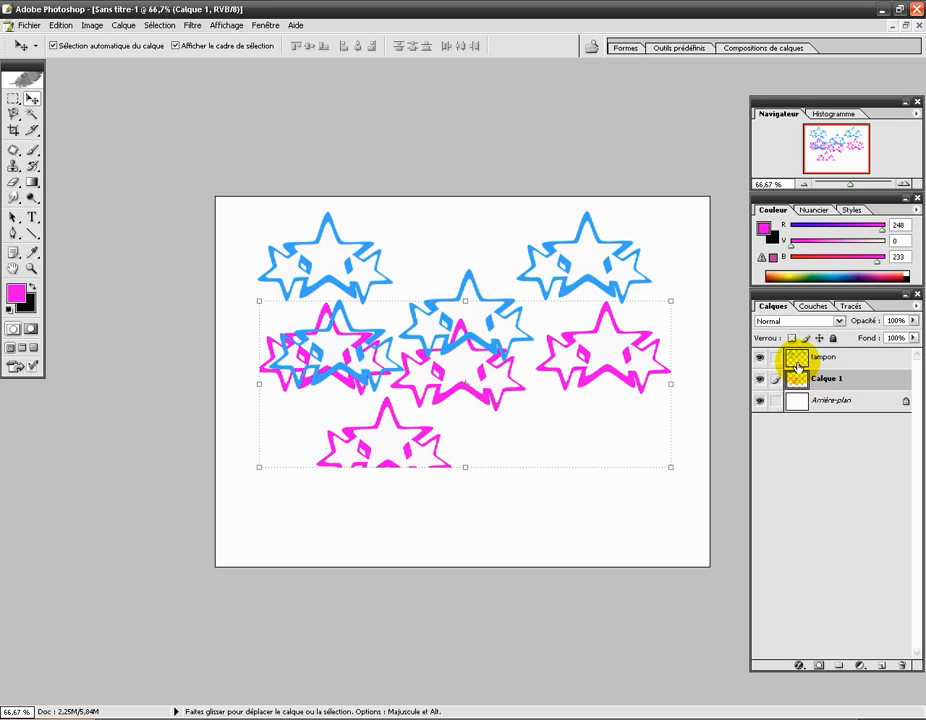
# Lower the tampon layer's opacity to 0% and bring it back to 100%
pyautogui.click(798, 361)
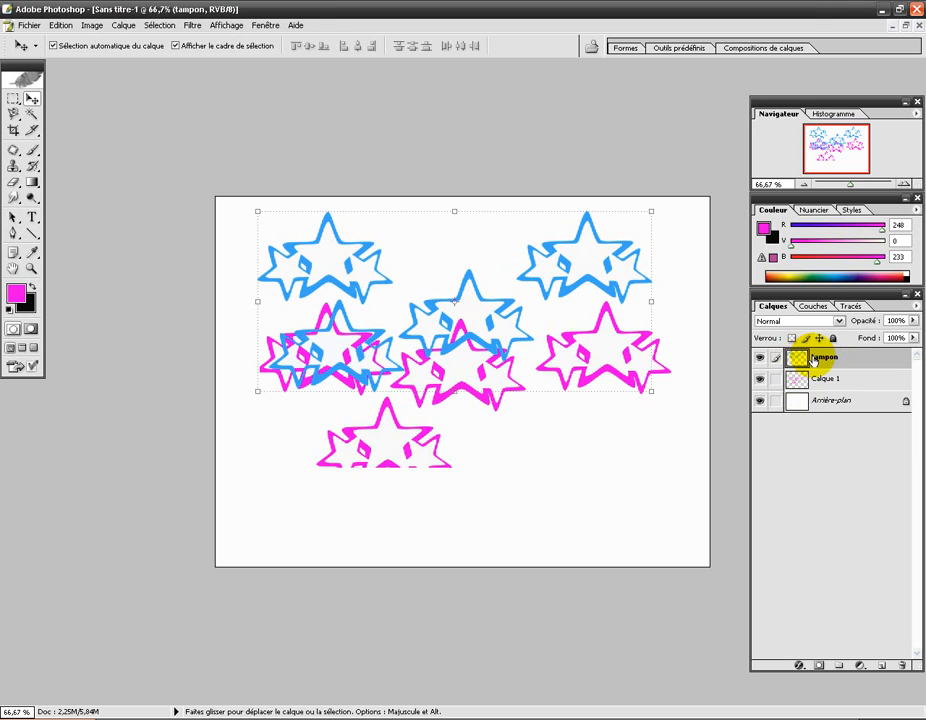
pyautogui.click(913, 321)
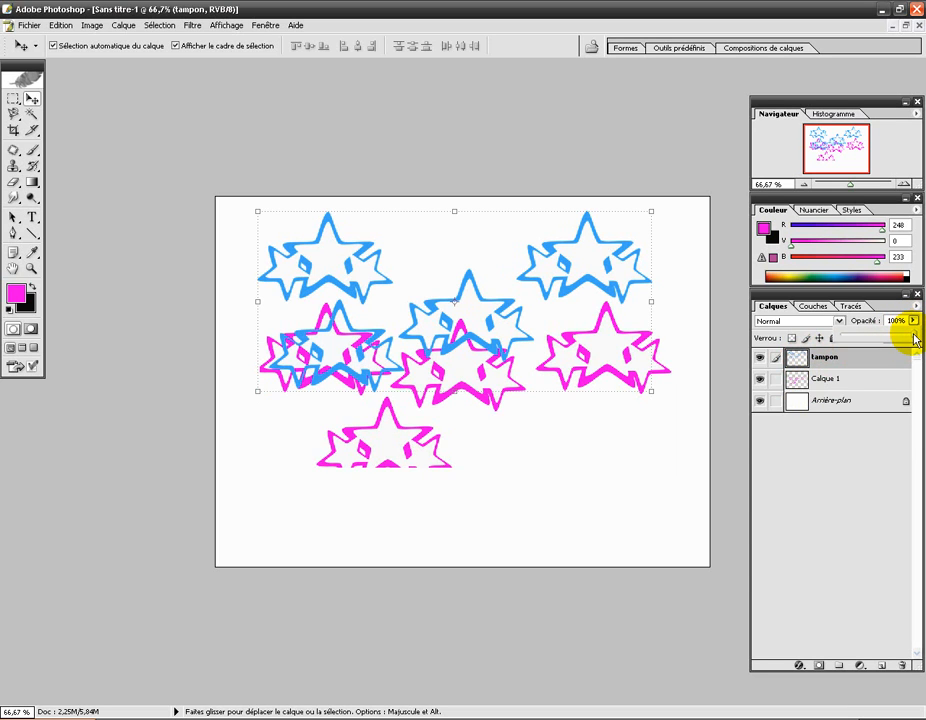
pyautogui.moveTo(915, 340); pyautogui.dragTo(837, 337)
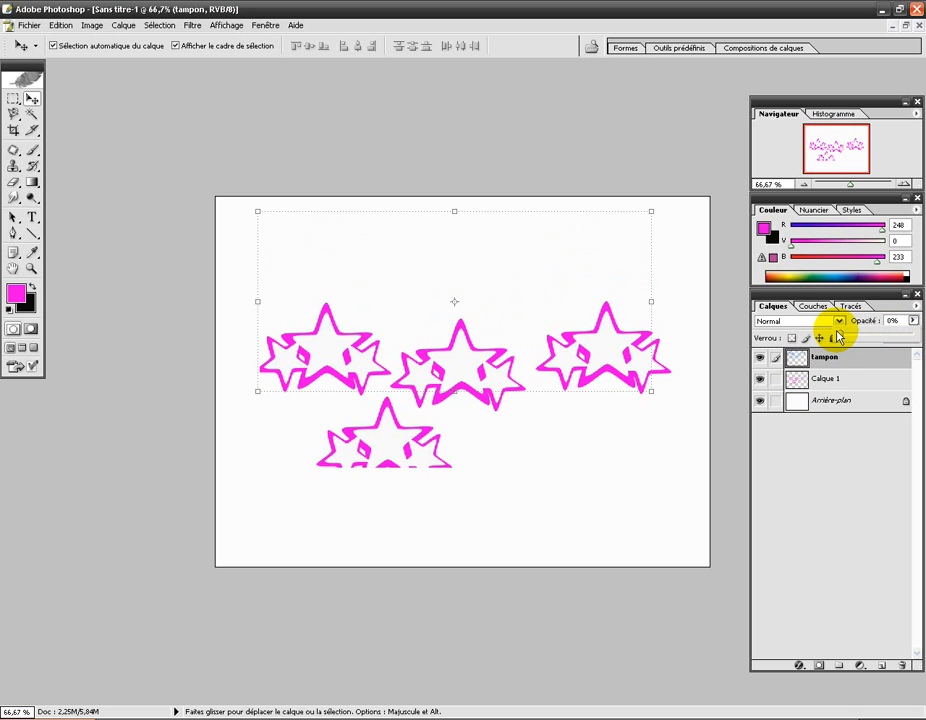
pyautogui.moveTo(837, 335); pyautogui.dragTo(912, 337)
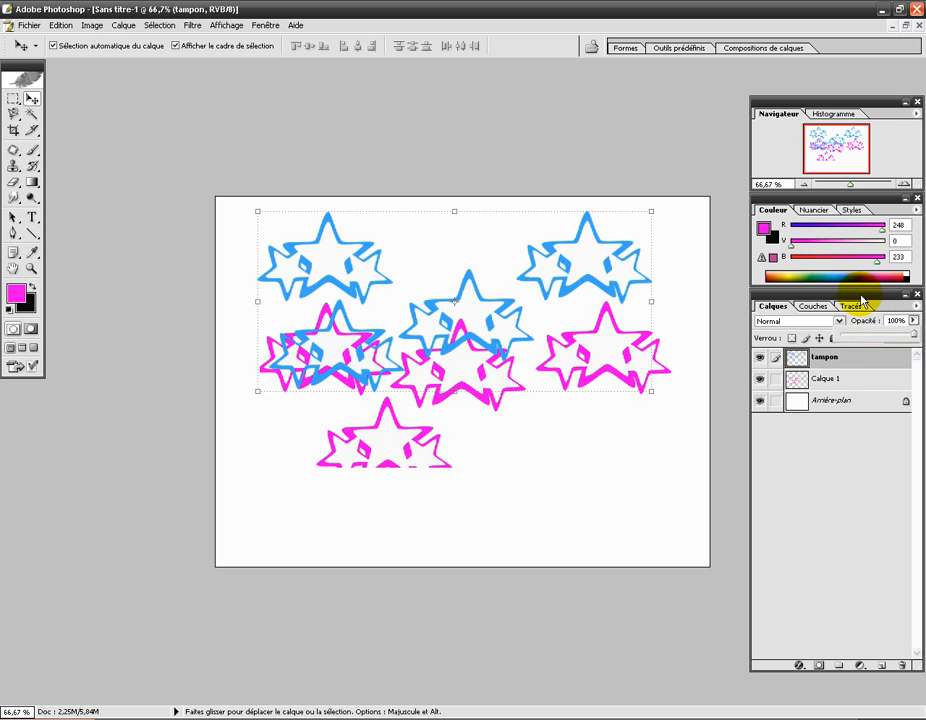
pyautogui.click(862, 297)
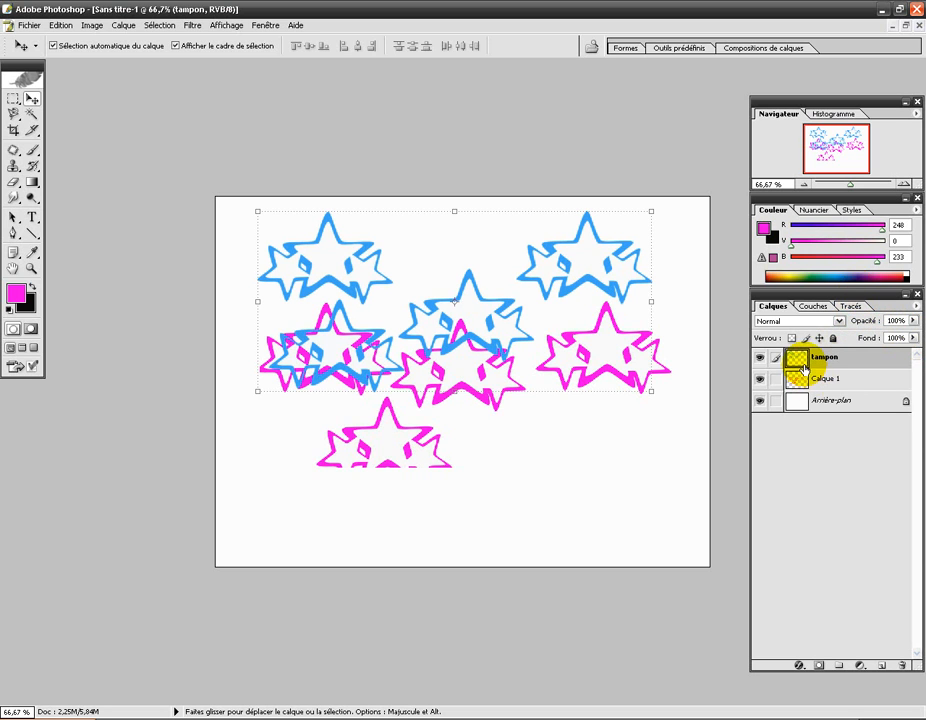
# Add a new empty layer above the tampon layer
pyautogui.click(884, 668)
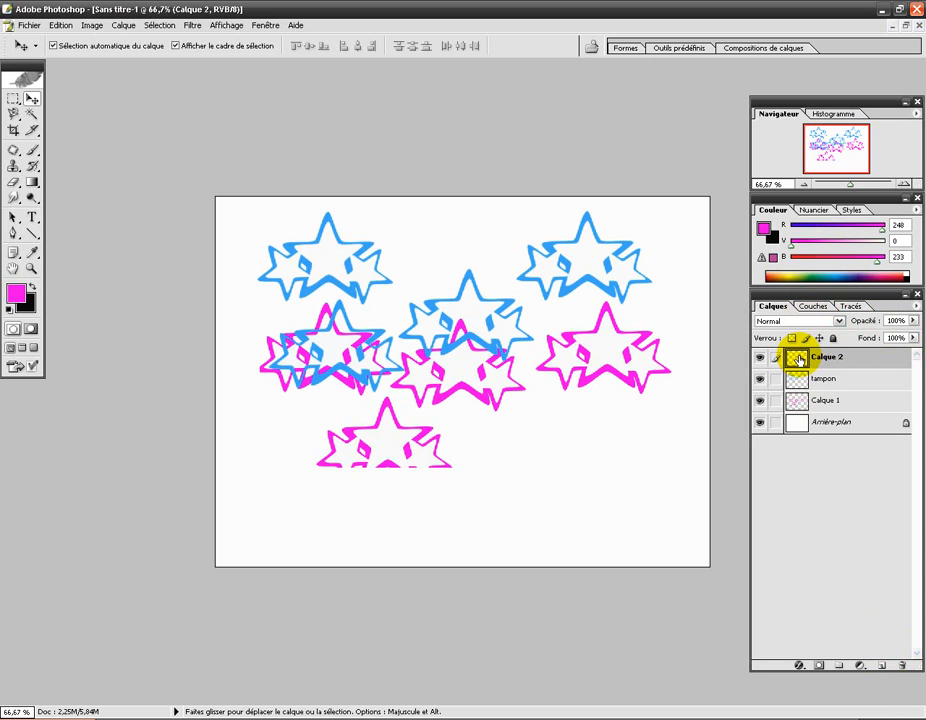
# Delete the tampon layer with the blue stars and undo the deletion
pyautogui.click(799, 379)
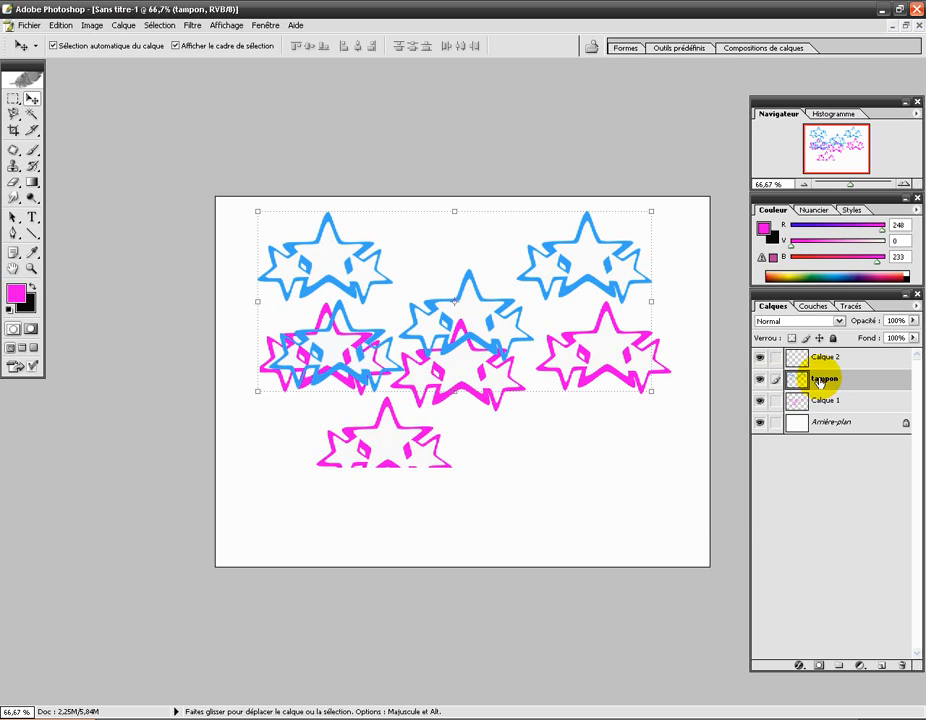
pyautogui.rightClick(820, 383)
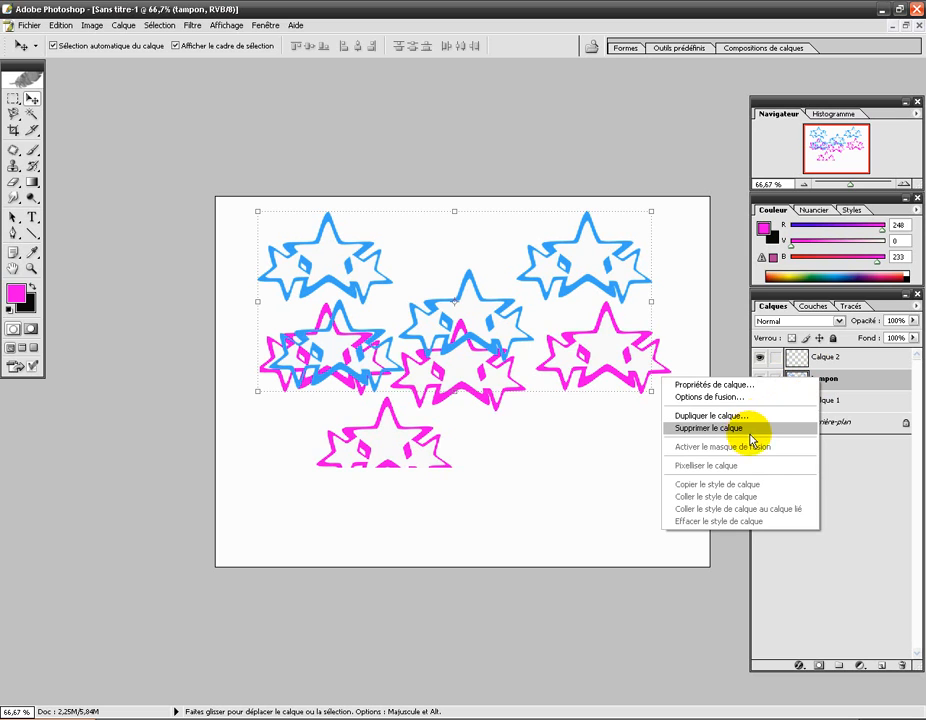
pyautogui.click(741, 429)
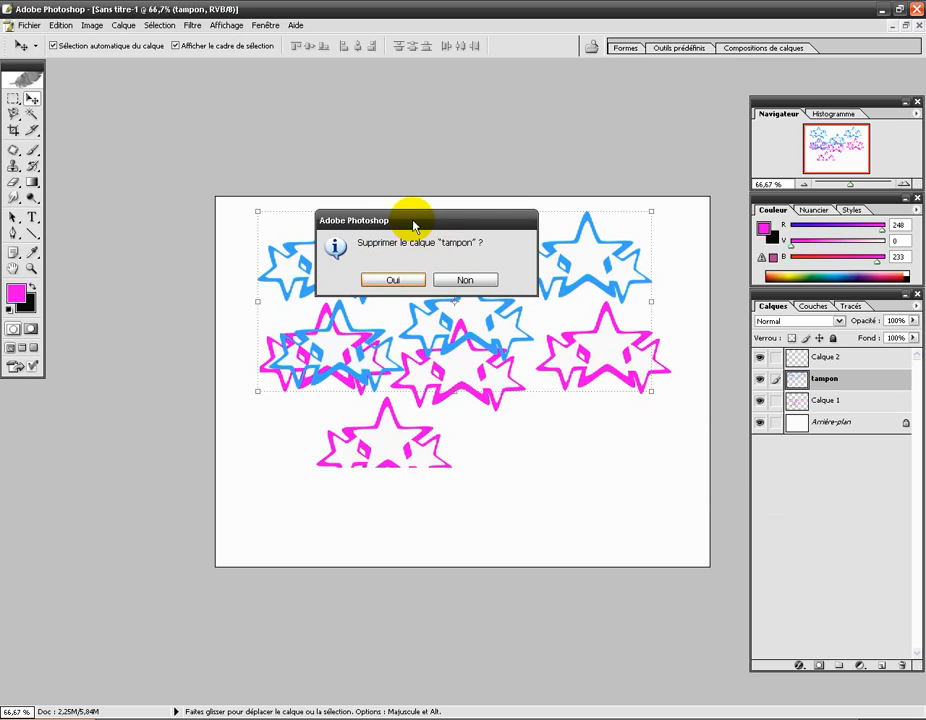
pyautogui.click(406, 284)
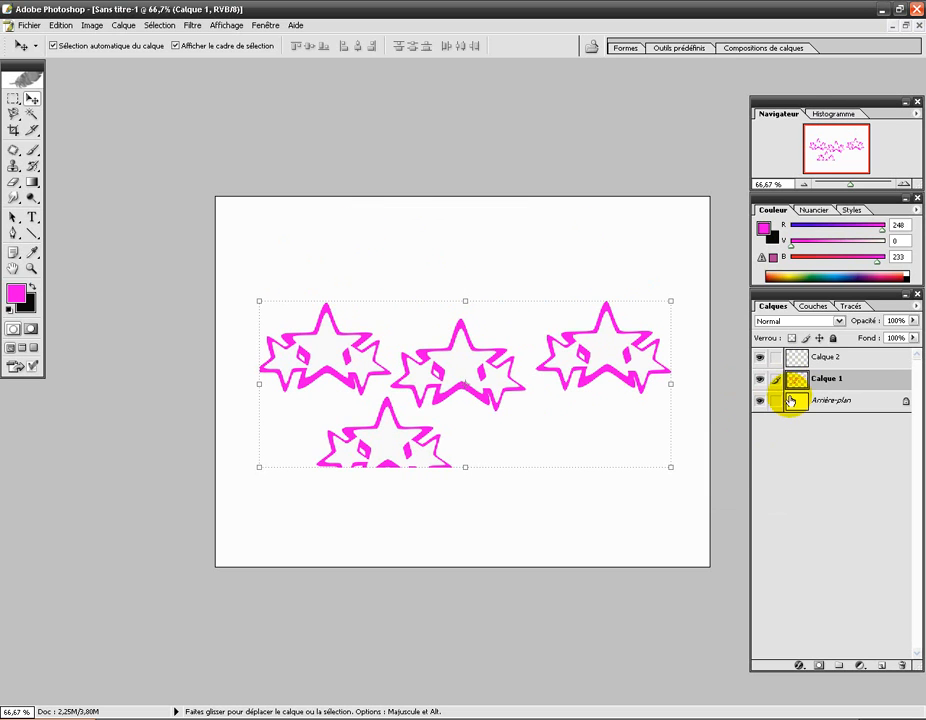
pyautogui.click(59, 27)
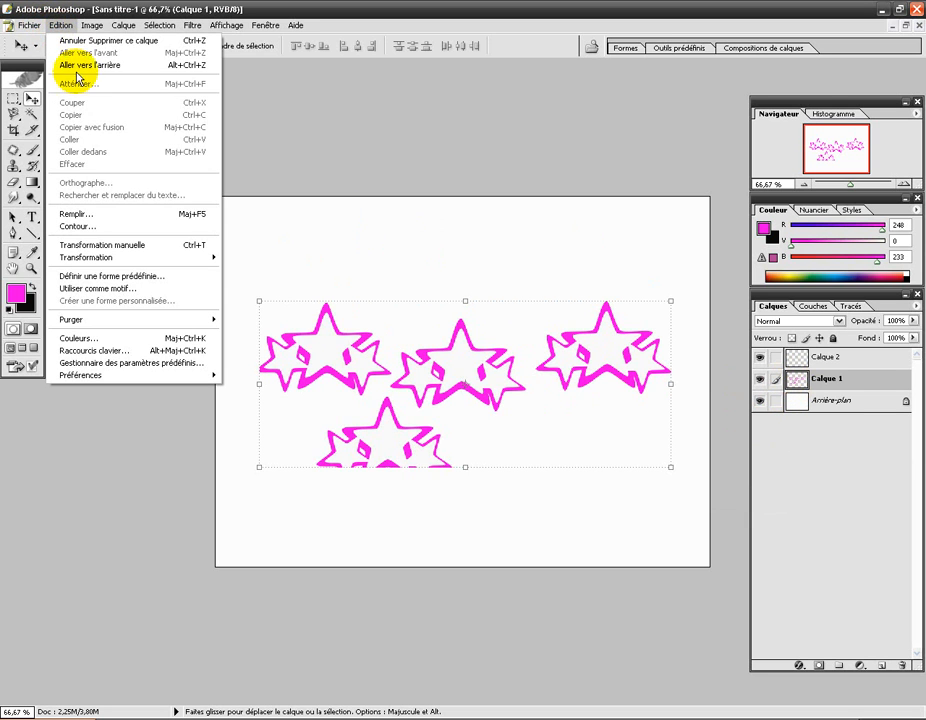
pyautogui.click(62, 64)
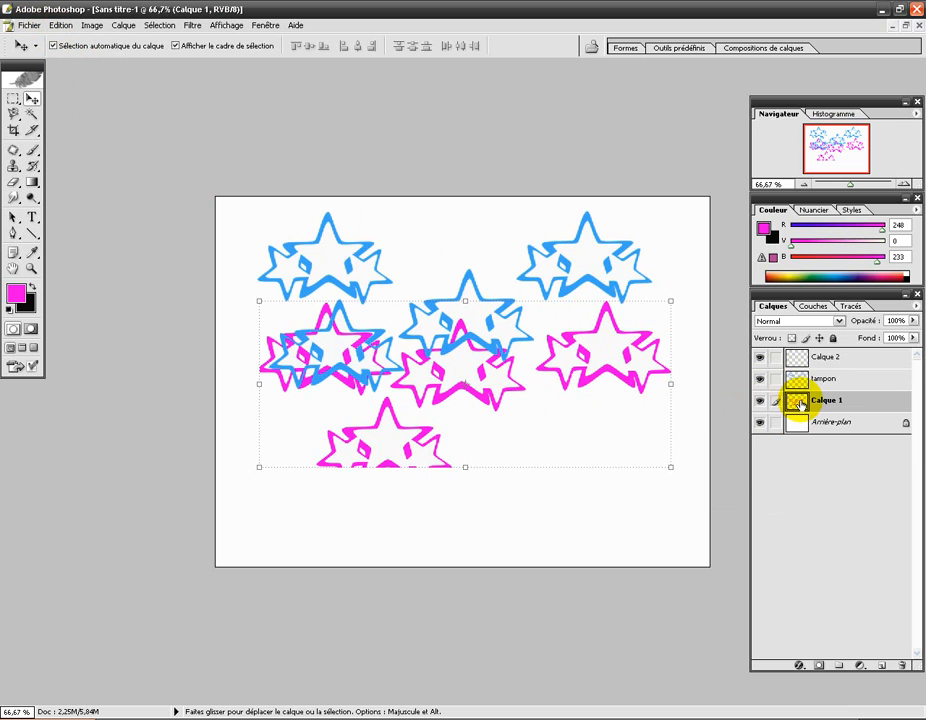
# Create a new layer group directly above Calque 2
pyautogui.click(798, 398)
pyautogui.click(796, 378)
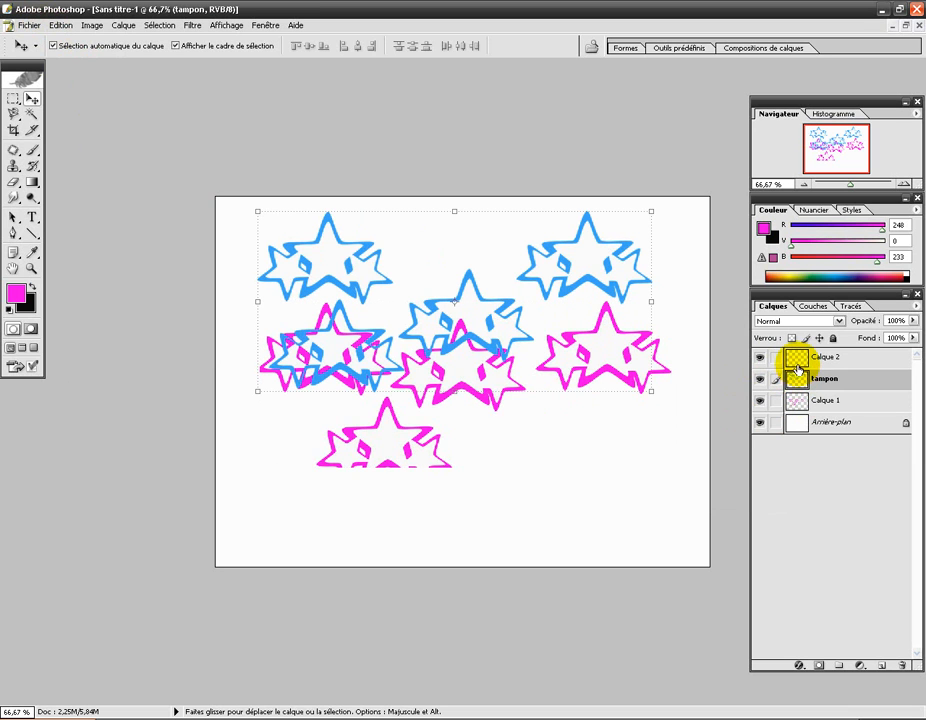
pyautogui.click(796, 357)
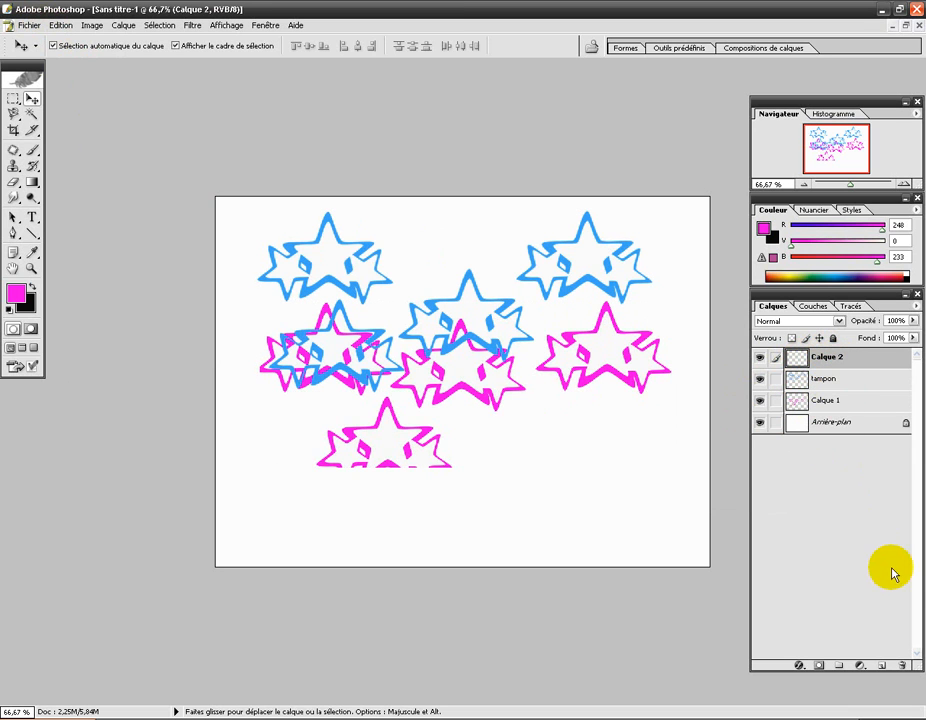
pyautogui.click(840, 668)
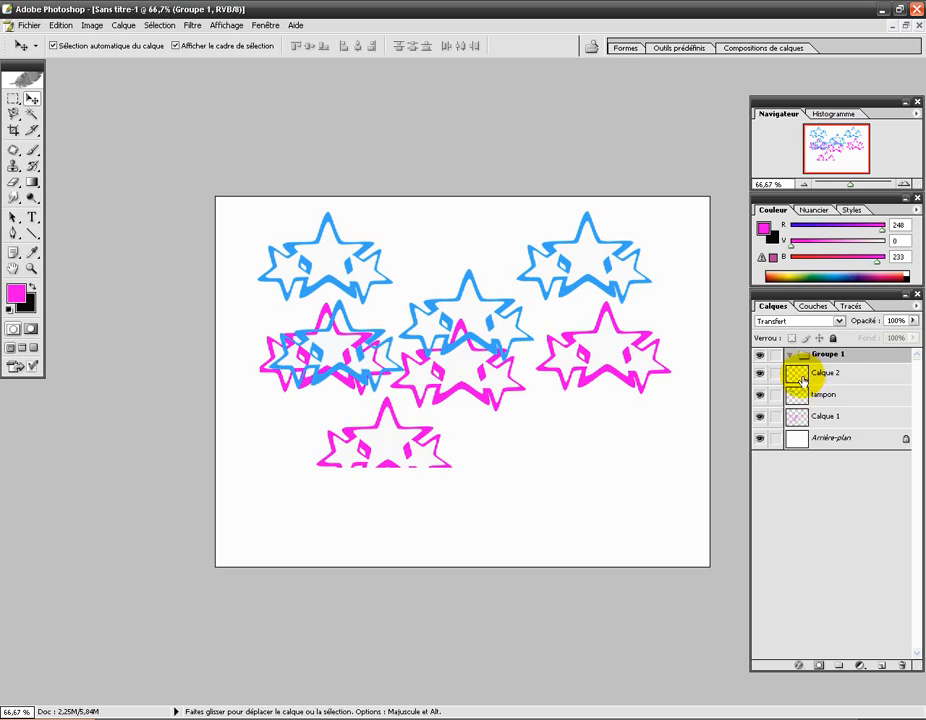
# Move the layers Calque 2, tampon and Calque 1 into Groupe 1, keeping their stacking order
pyautogui.click(802, 377)
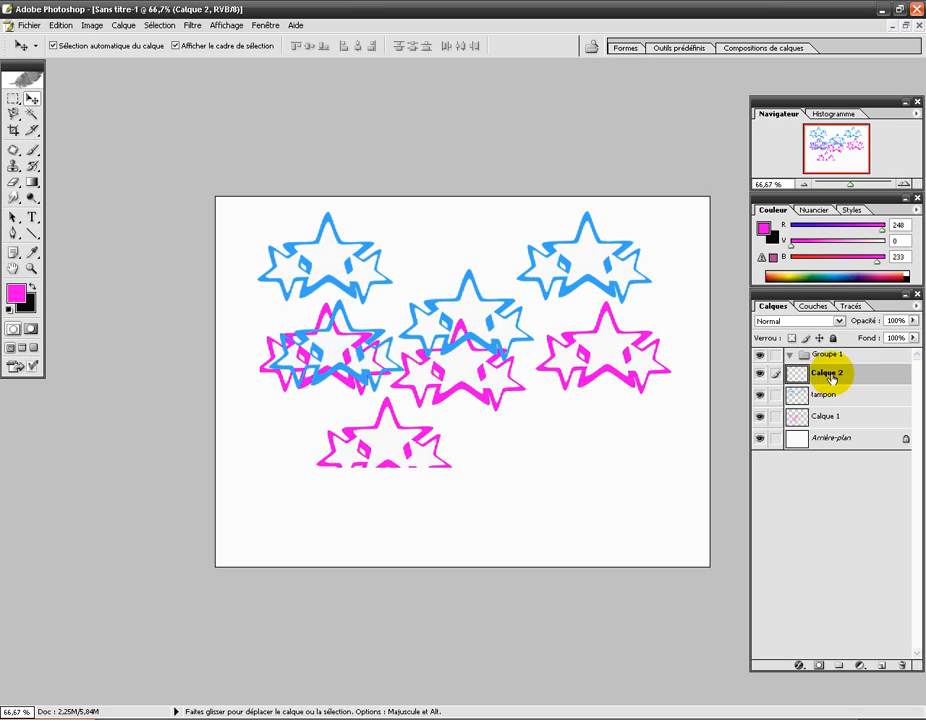
pyautogui.click(802, 377)
pyautogui.moveTo(804, 377)
pyautogui.mouseDown()
pyautogui.moveTo(820, 374)
pyautogui.moveTo(802, 356)
pyautogui.moveTo(818, 361)
pyautogui.mouseUp()
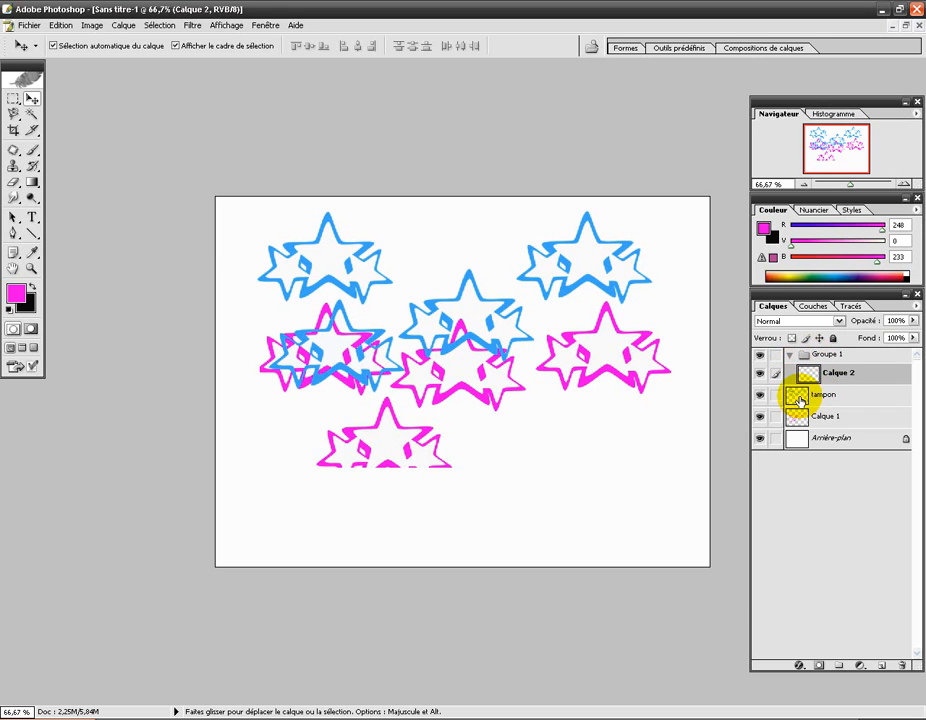
pyautogui.click(800, 400)
pyautogui.moveTo(800, 398); pyautogui.dragTo(808, 357)
pyautogui.moveTo(800, 418); pyautogui.dragTo(808, 354)
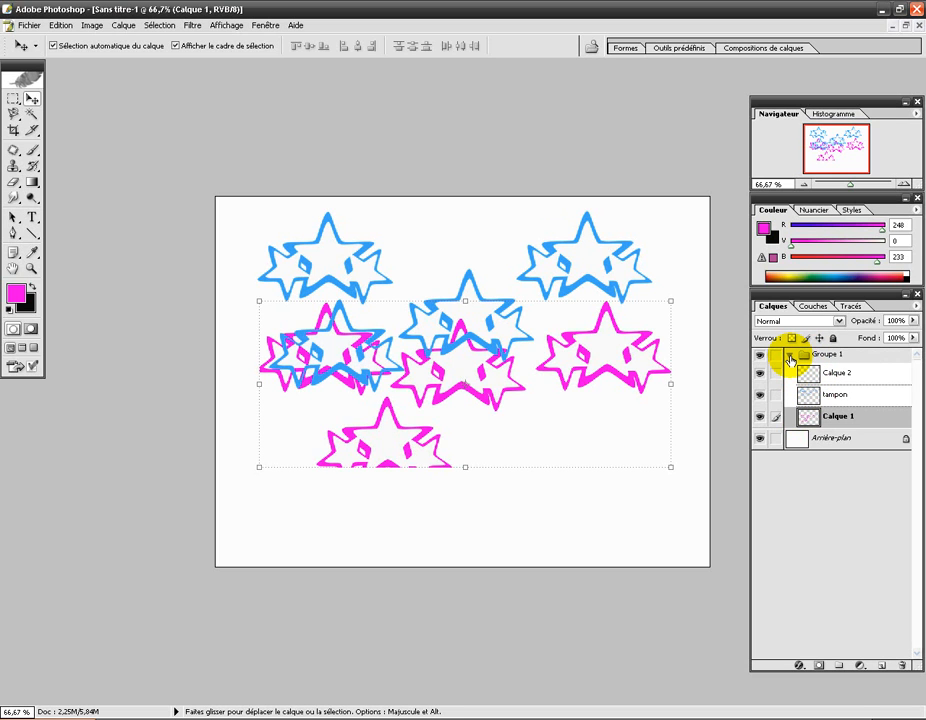
# Collapse Groupe 1, expand it to check the layers it contains, and collapse it again
pyautogui.click(789, 357)
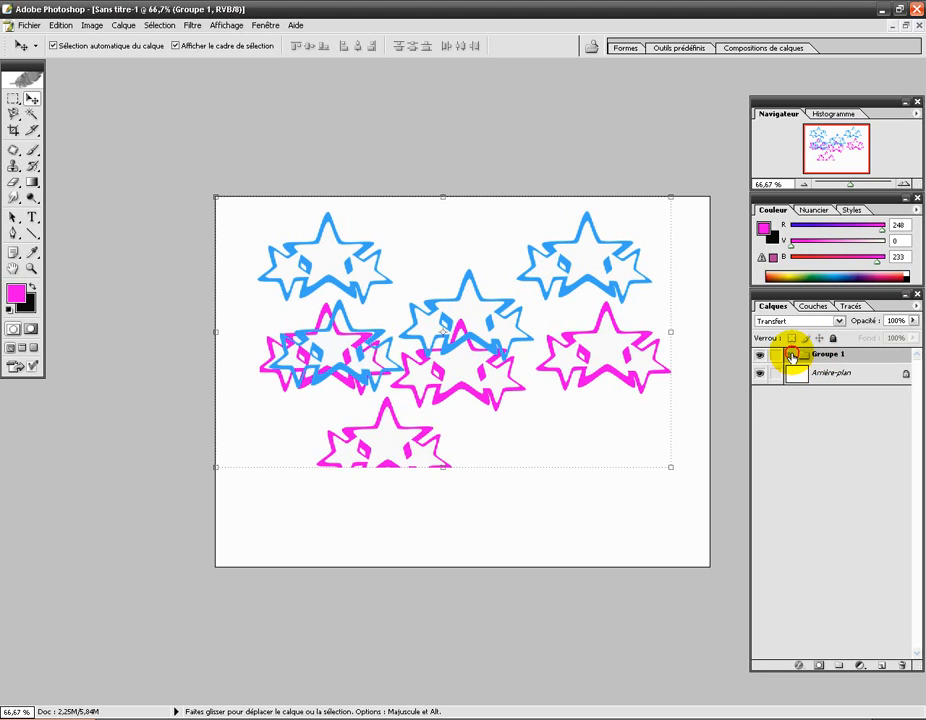
pyautogui.click(790, 356)
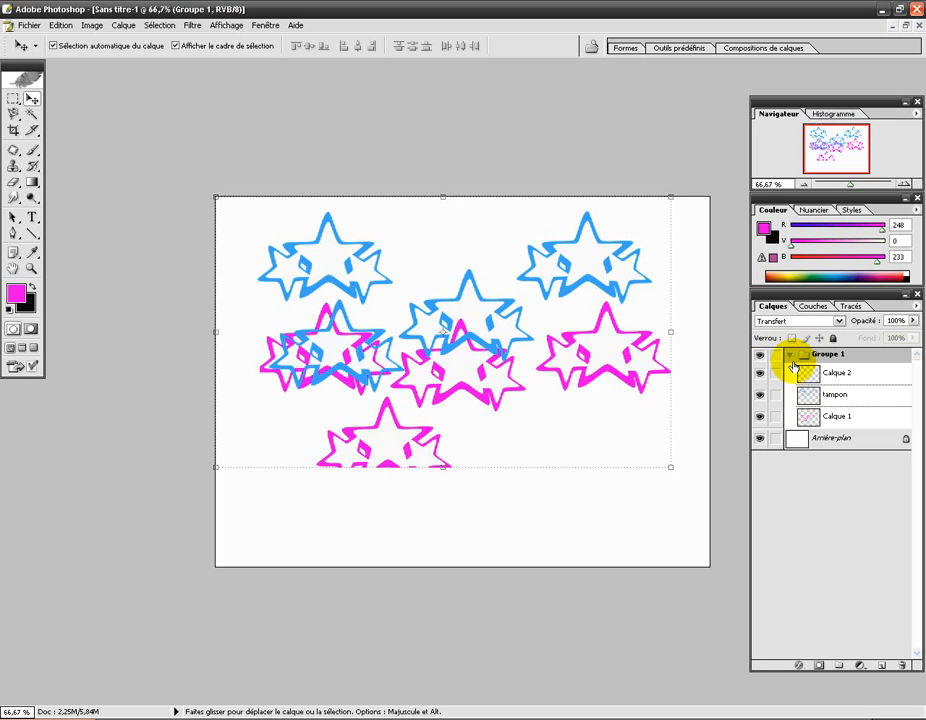
pyautogui.click(790, 357)
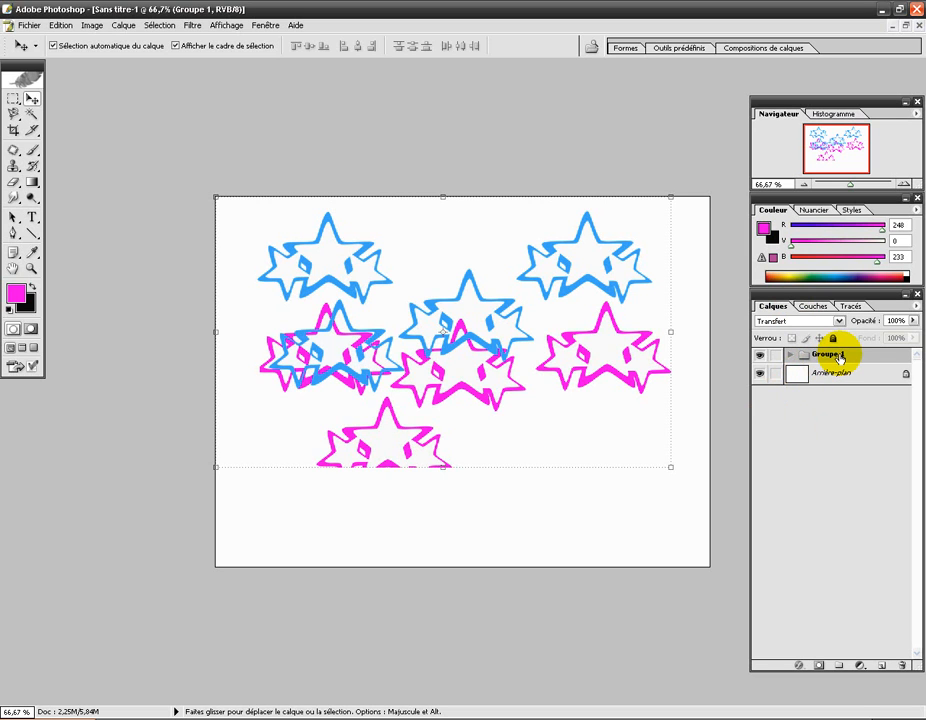
# Rename Groupe 1 as "groupe tampon" and expand it to list its layers
pyautogui.doubleClick(838, 356)
pyautogui.press('BackSpace')
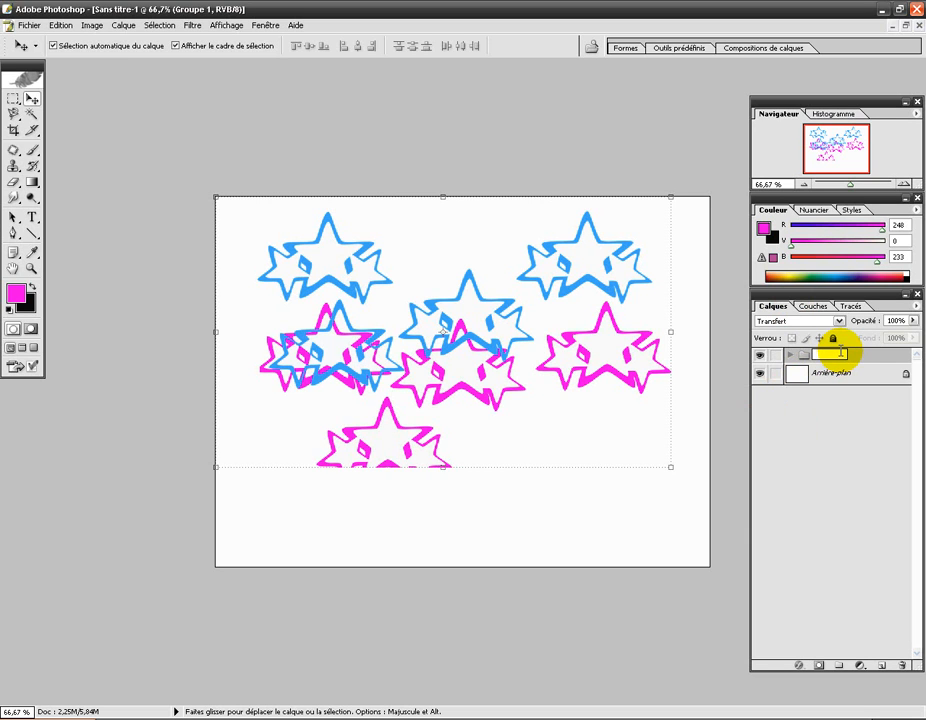
pyautogui.write('groupe tampon')
pyautogui.press('Return')
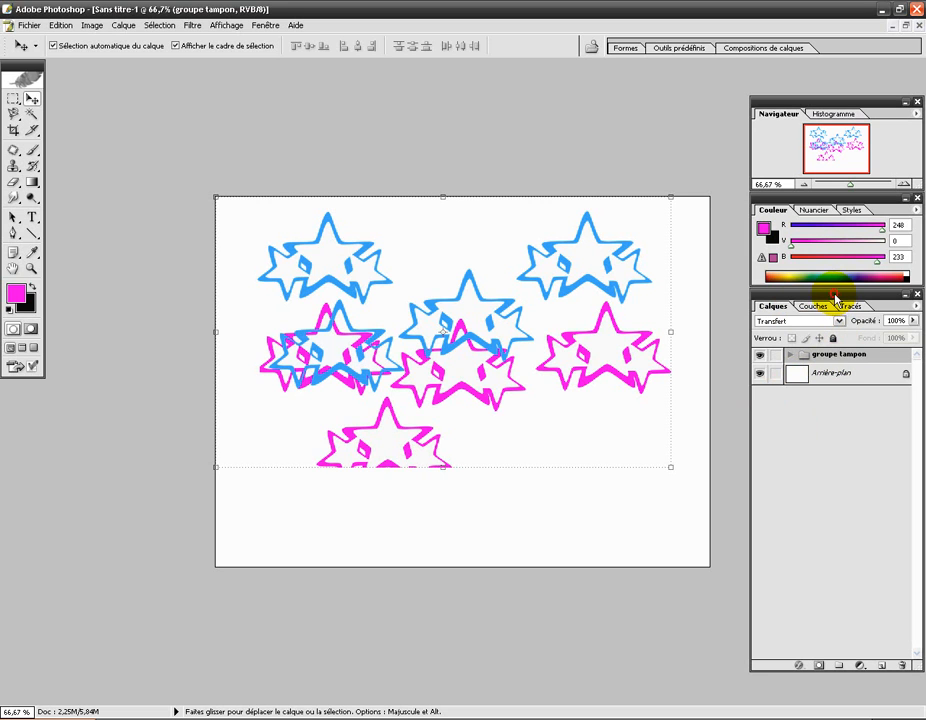
pyautogui.click(791, 355)
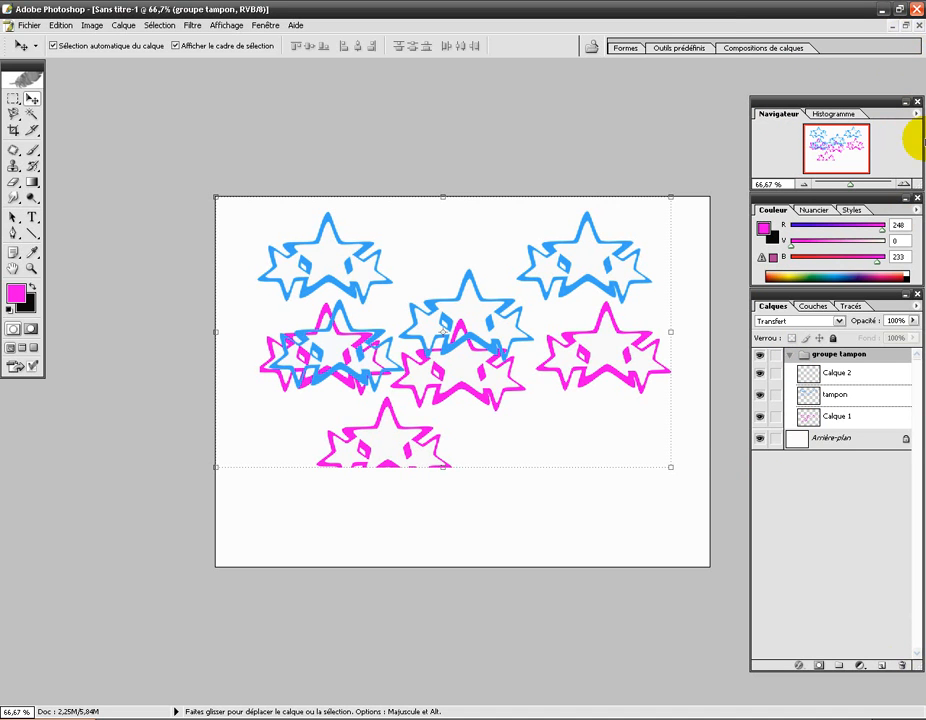
# Minimise the Photoshop window to return to the Windows desktop
pyautogui.click(881, 9)
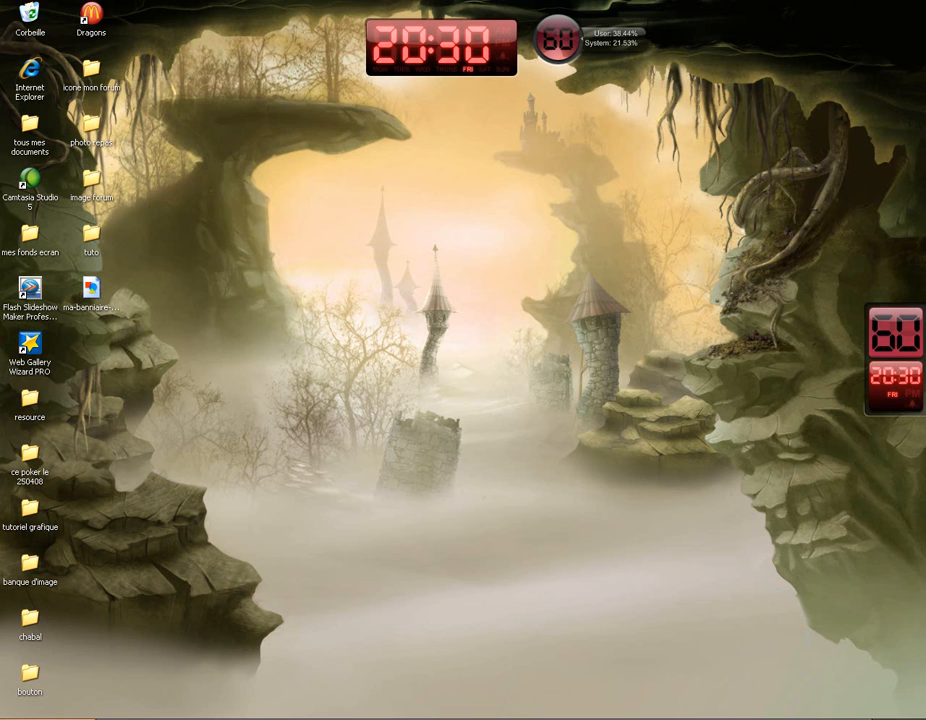
pyautogui.rightClick(758, 716)
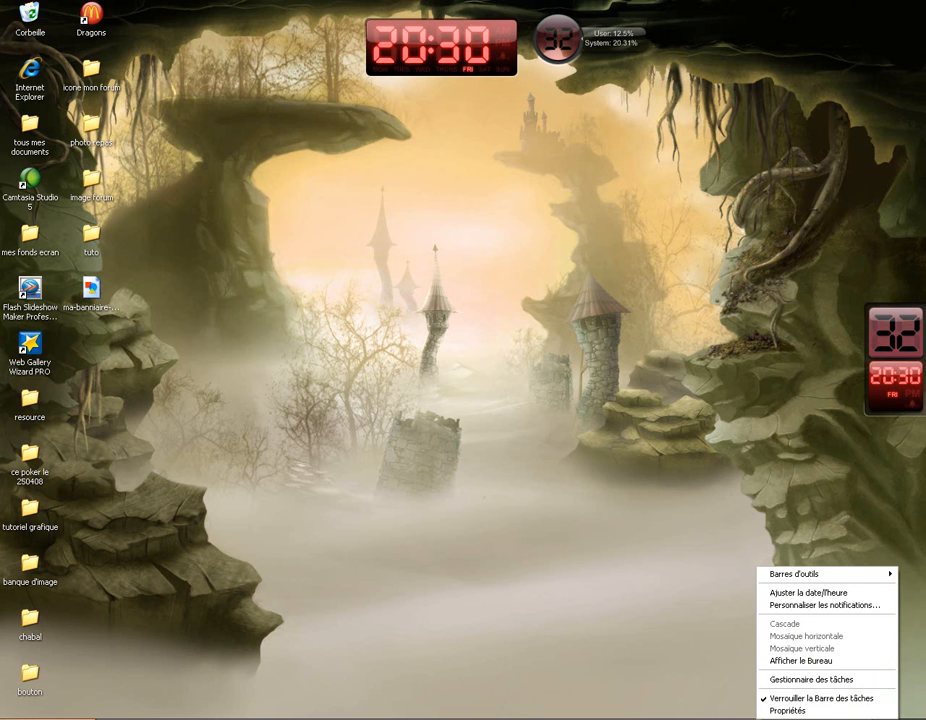
pyautogui.press('Escape')
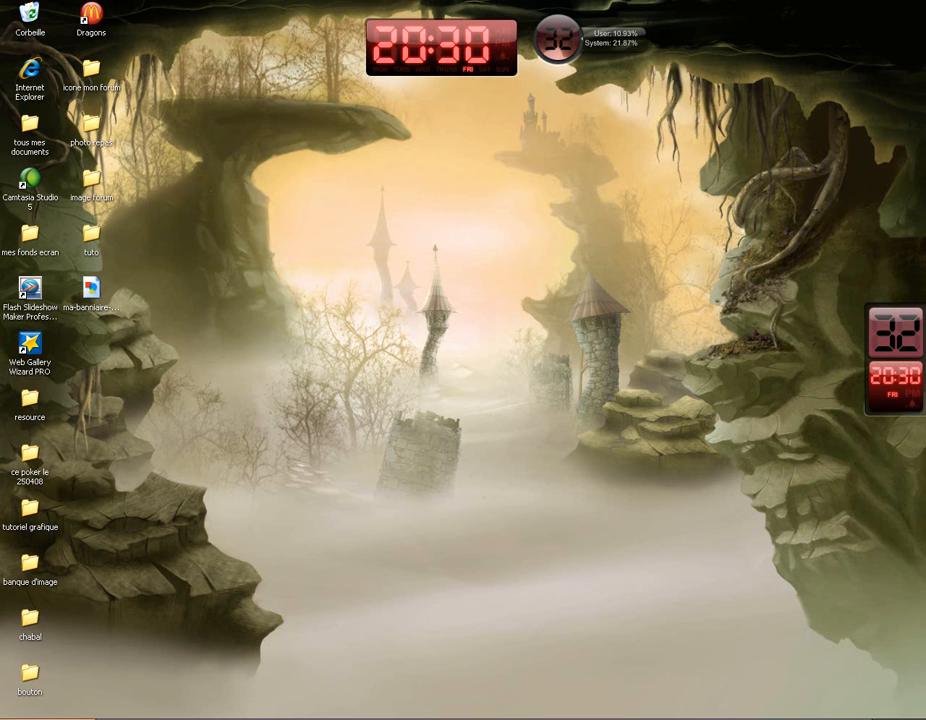